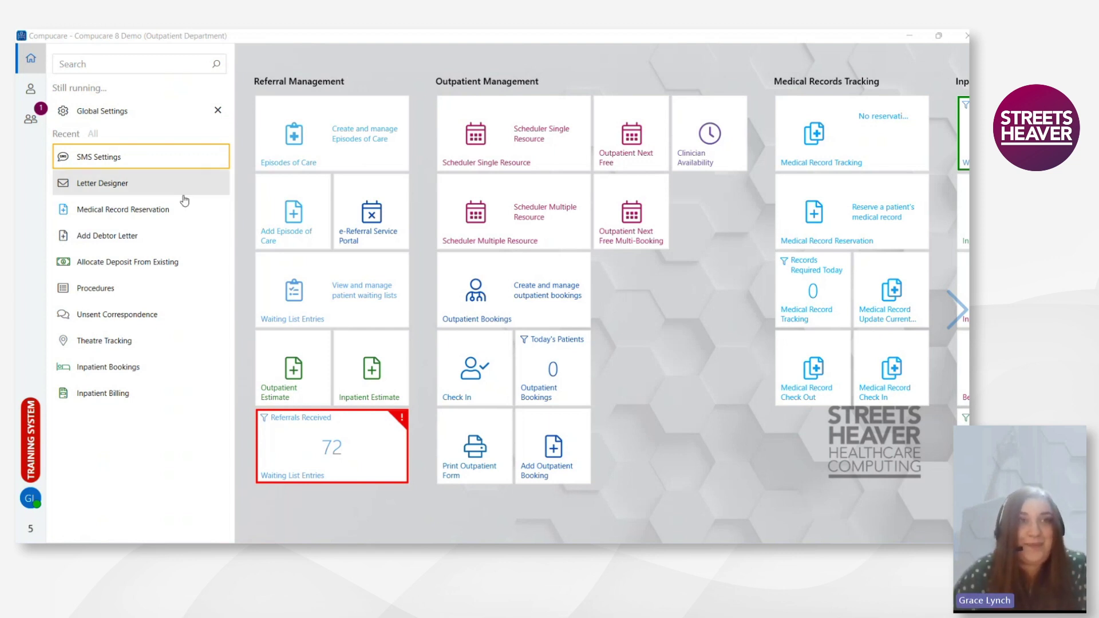
# - Switch Send to Mobiles to Yes on the SMS Settings page and view the Company list
pyautogui.click(100, 162)
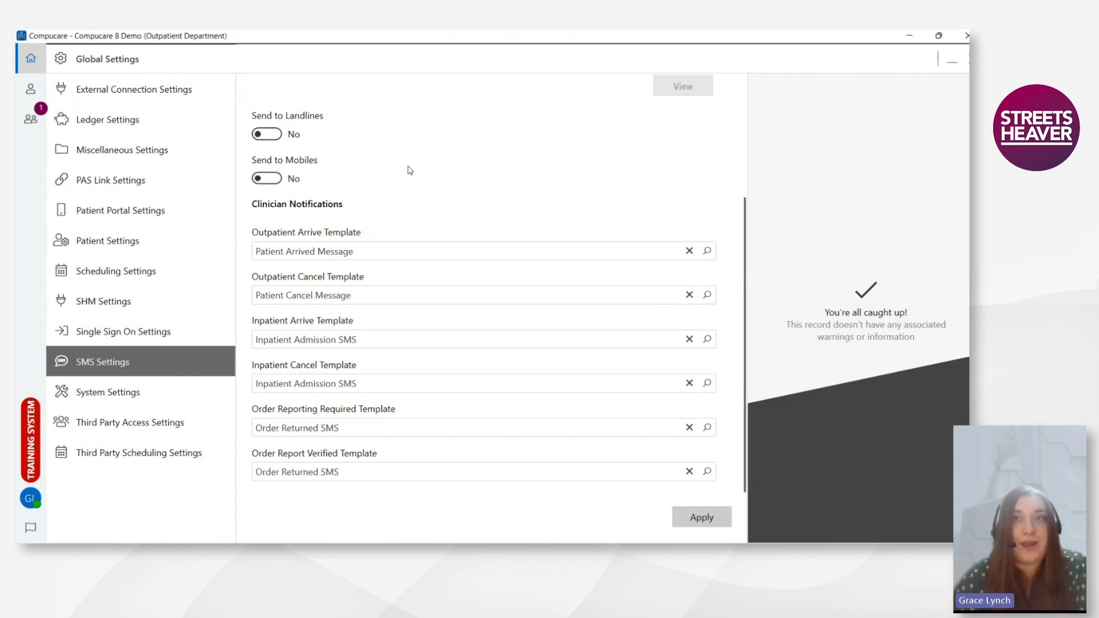
pyautogui.click(268, 179)
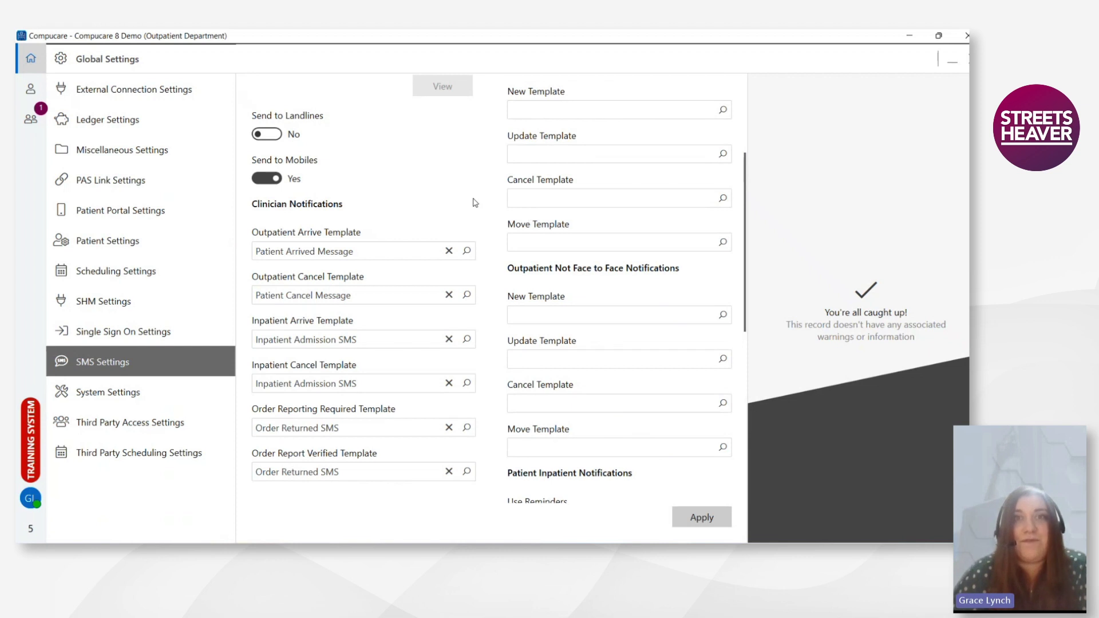
pyautogui.scroll(3, 417, 172)
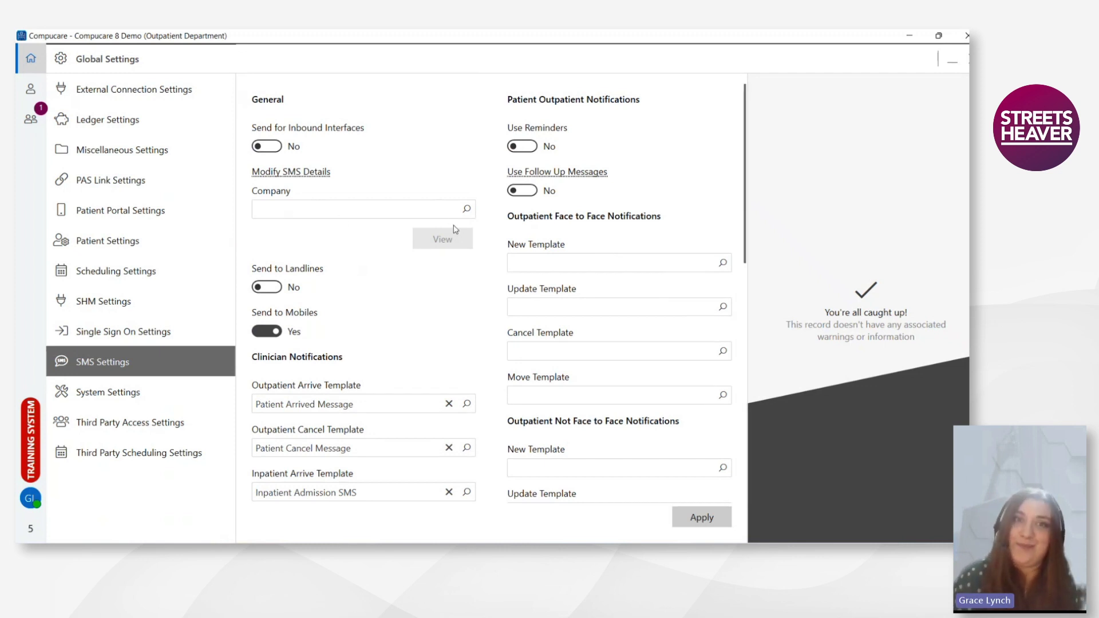
pyautogui.click(467, 209)
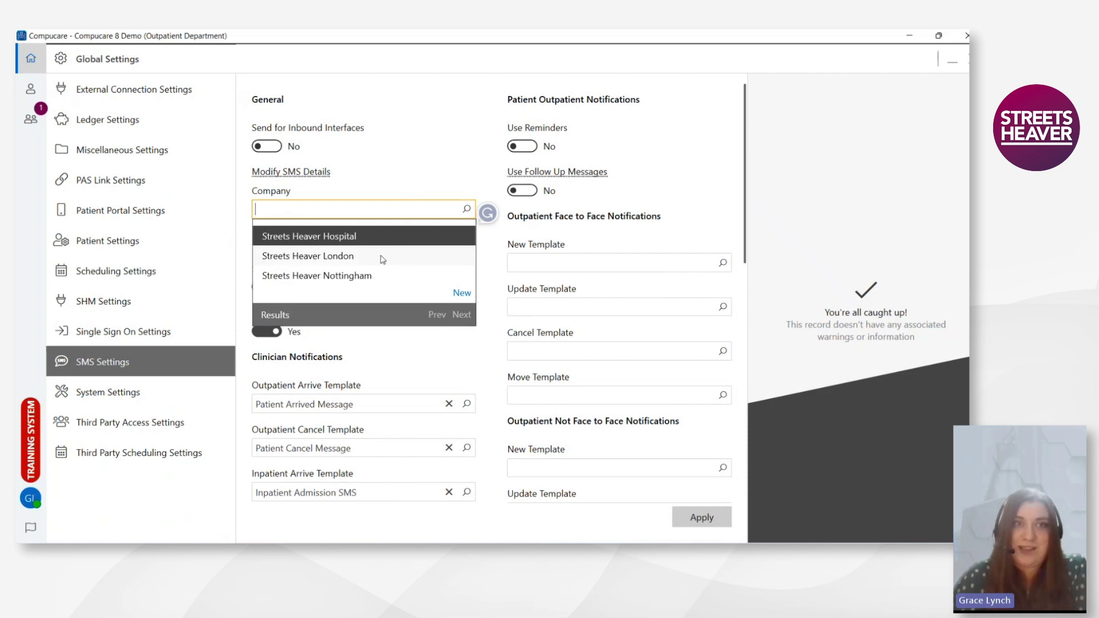
# - Leave the Company list with no company chosen and look through the reminder and follow-up settings
pyautogui.click(390, 210)
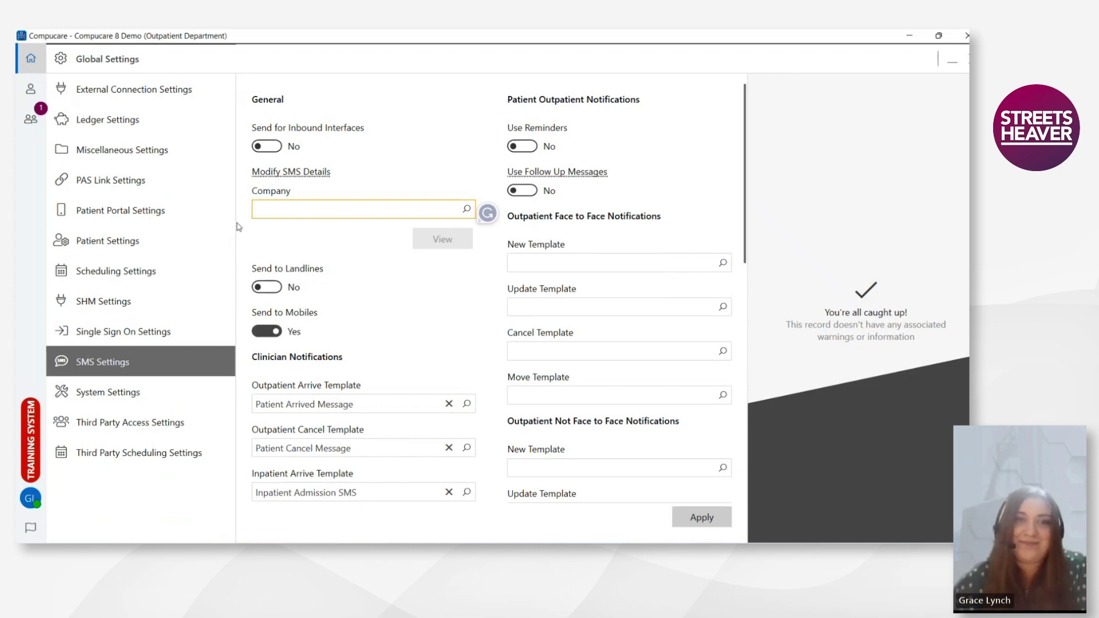
pyautogui.scroll(-3, 372, 233)
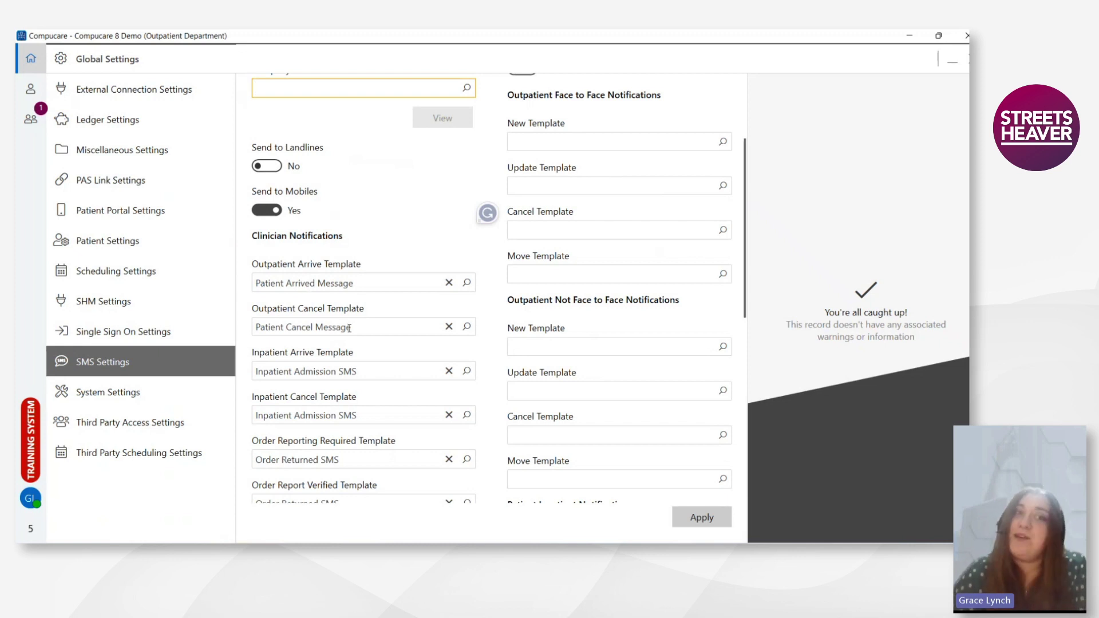
pyautogui.scroll(-3, 359, 309)
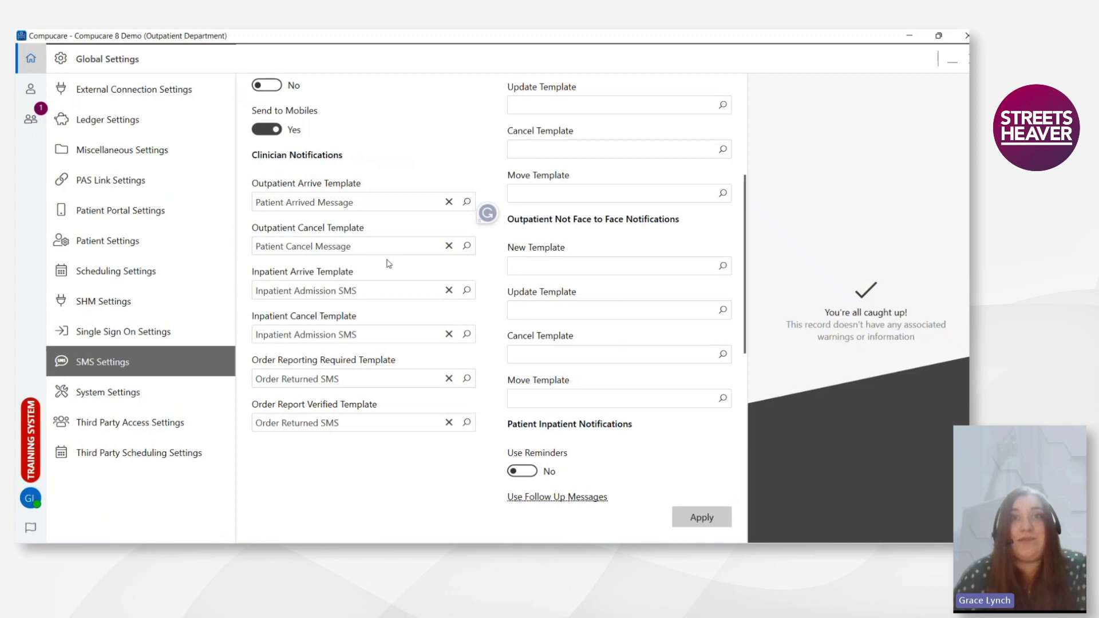
pyautogui.scroll(5, 389, 280)
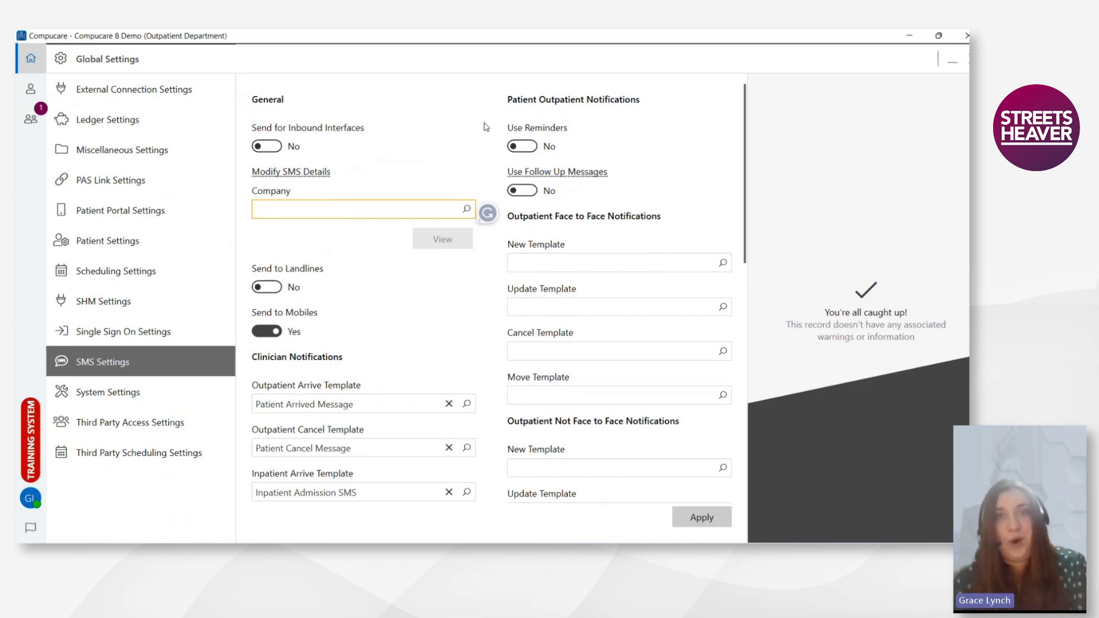
pyautogui.click(530, 146)
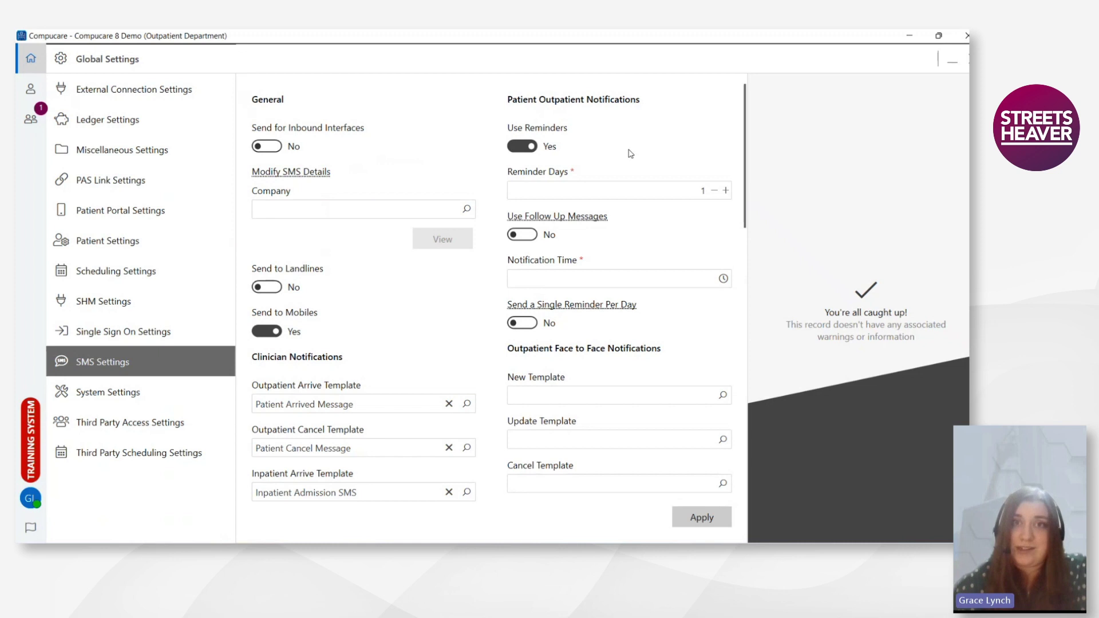
pyautogui.click(726, 195)
pyautogui.click(724, 192)
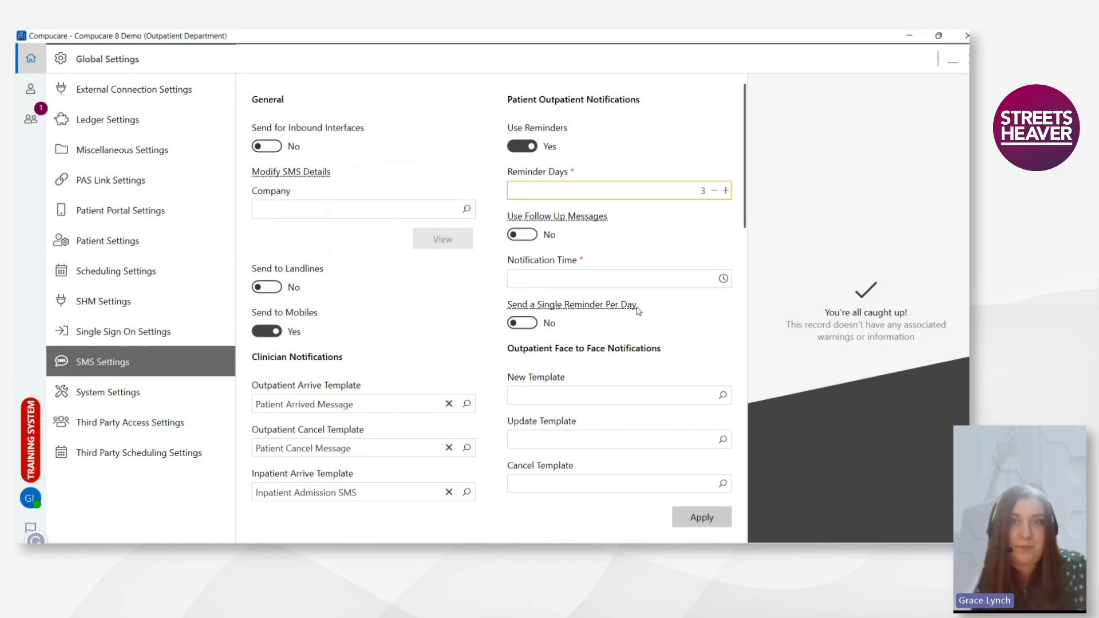
pyautogui.click(510, 324)
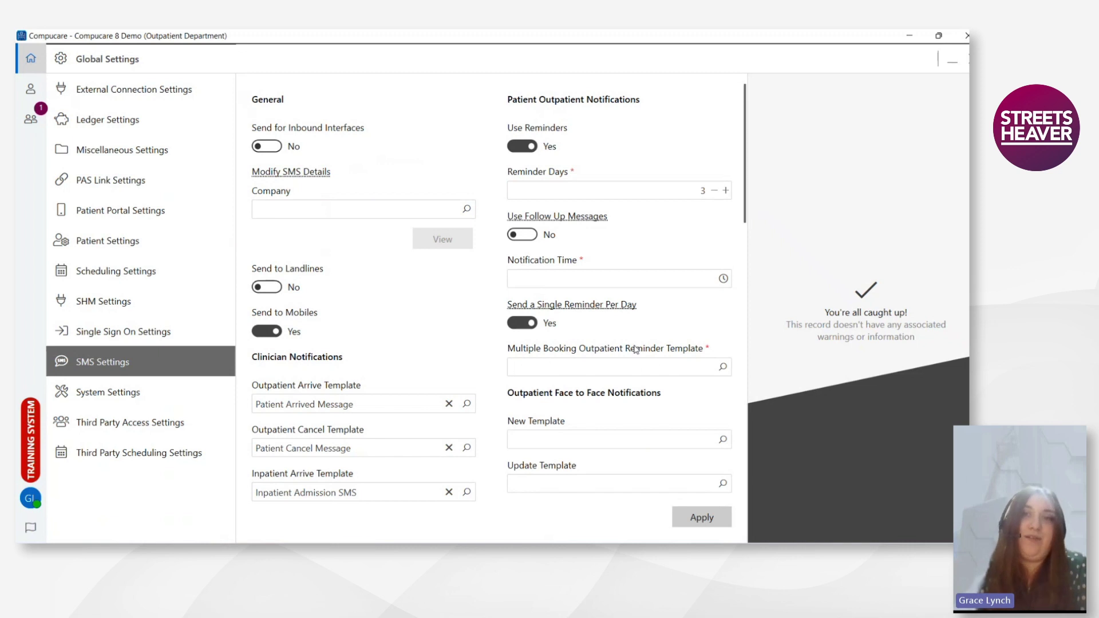
pyautogui.click(521, 146)
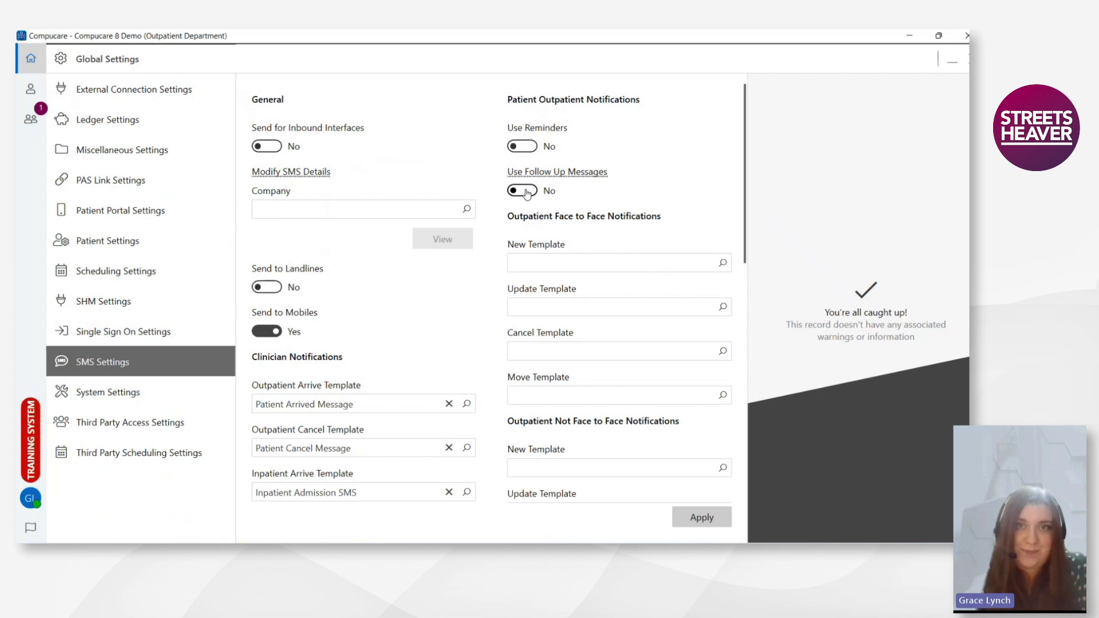
# - Turn on outpatient follow-up messages after 3 days with the Doctify Outpatient Feedback SMS template
pyautogui.click(525, 192)
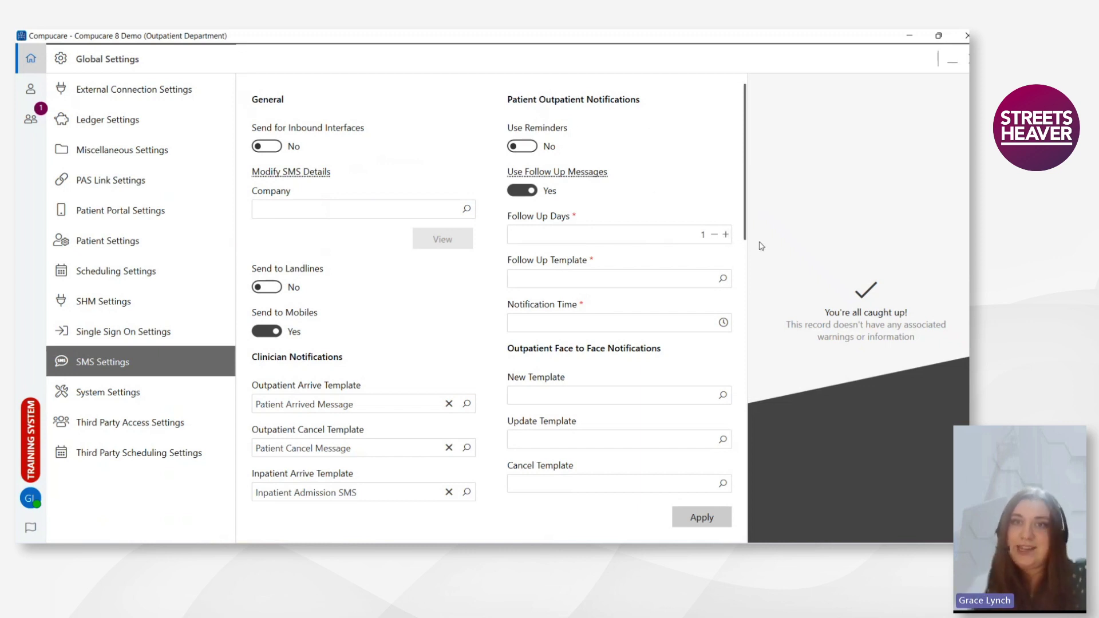
pyautogui.click(703, 235)
pyautogui.write('3')
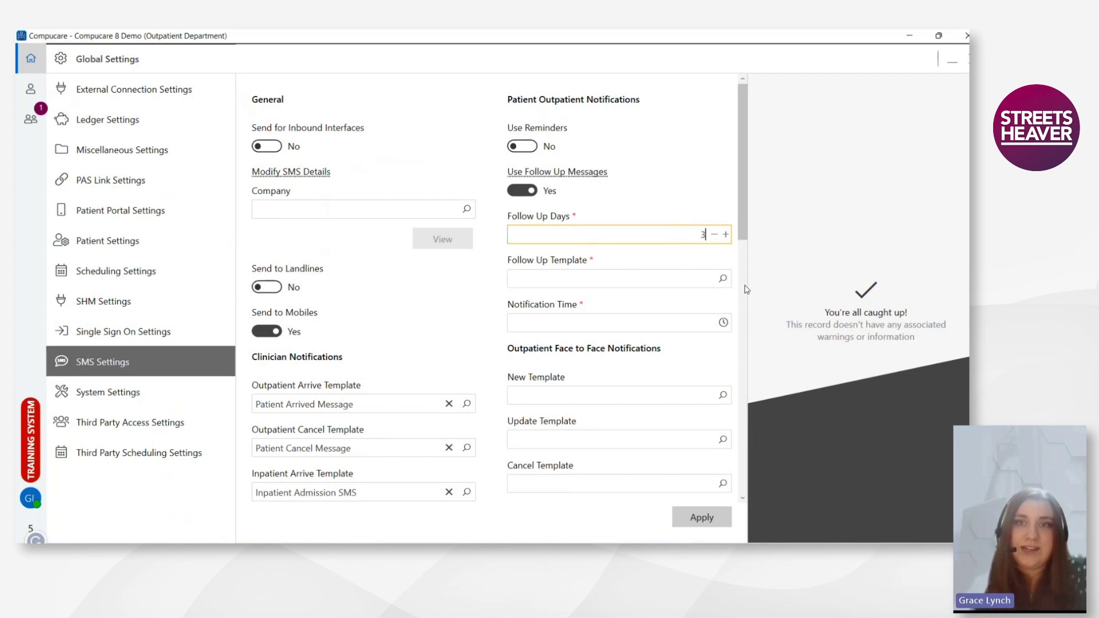
pyautogui.click(722, 278)
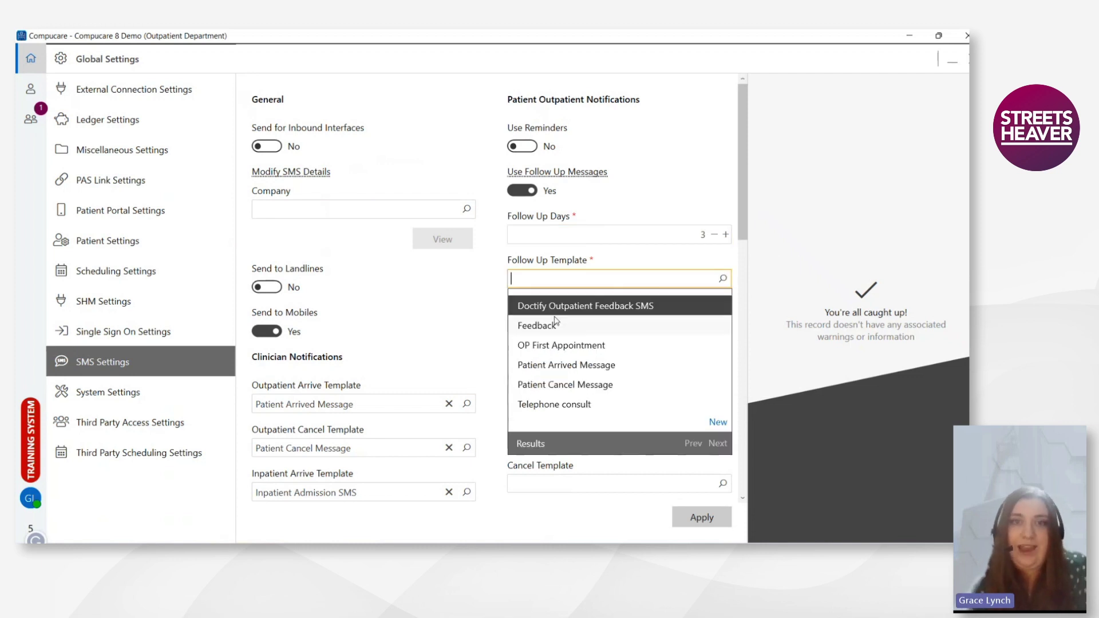
pyautogui.click(558, 306)
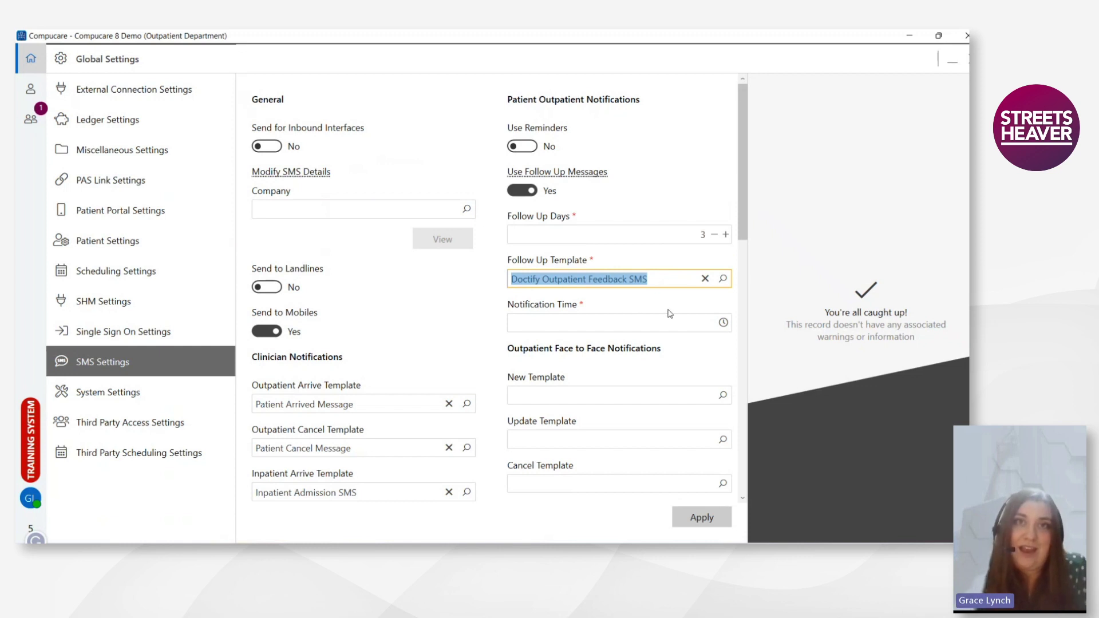
# - Set the outpatient follow-up notification time to 19:00
pyautogui.click(724, 322)
pyautogui.scroll(-3, 553, 404)
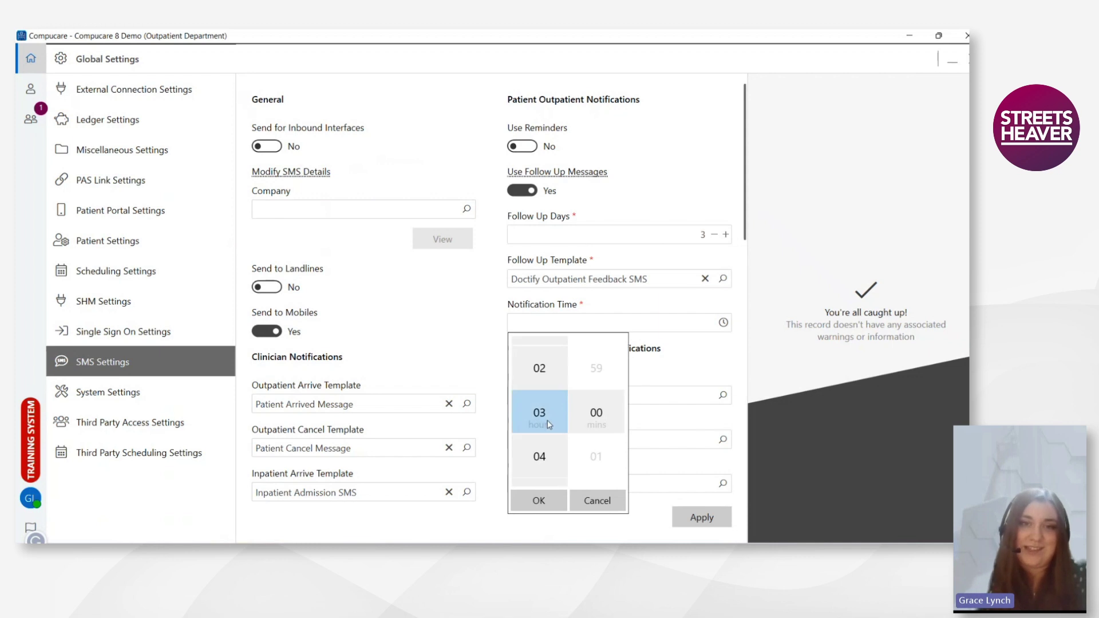
pyautogui.scroll(-3, 560, 394)
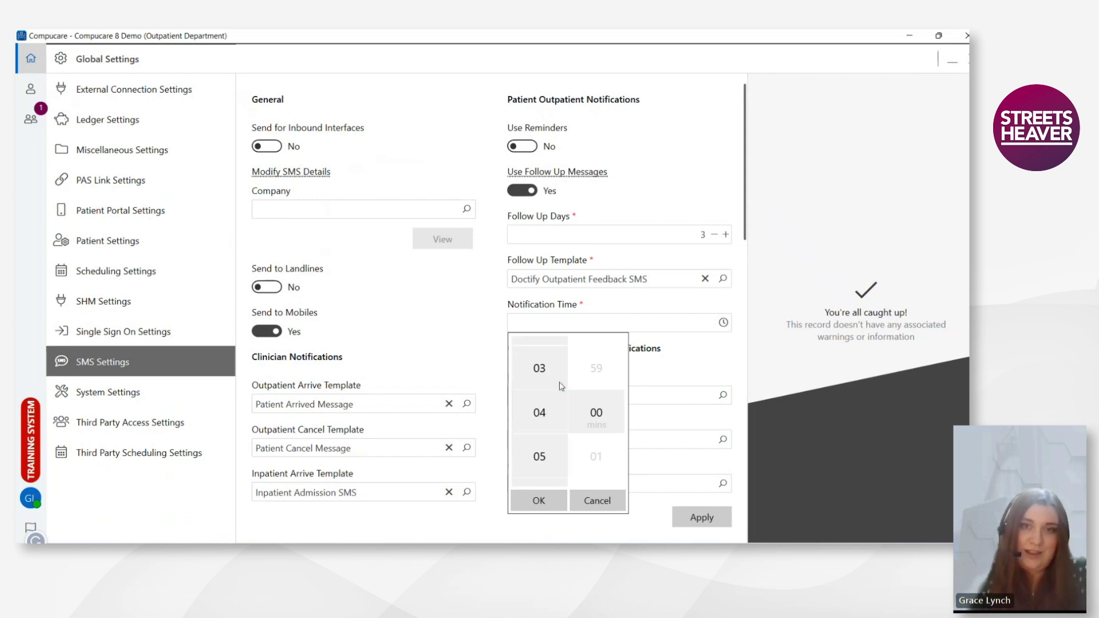
pyautogui.scroll(-5, 561, 393)
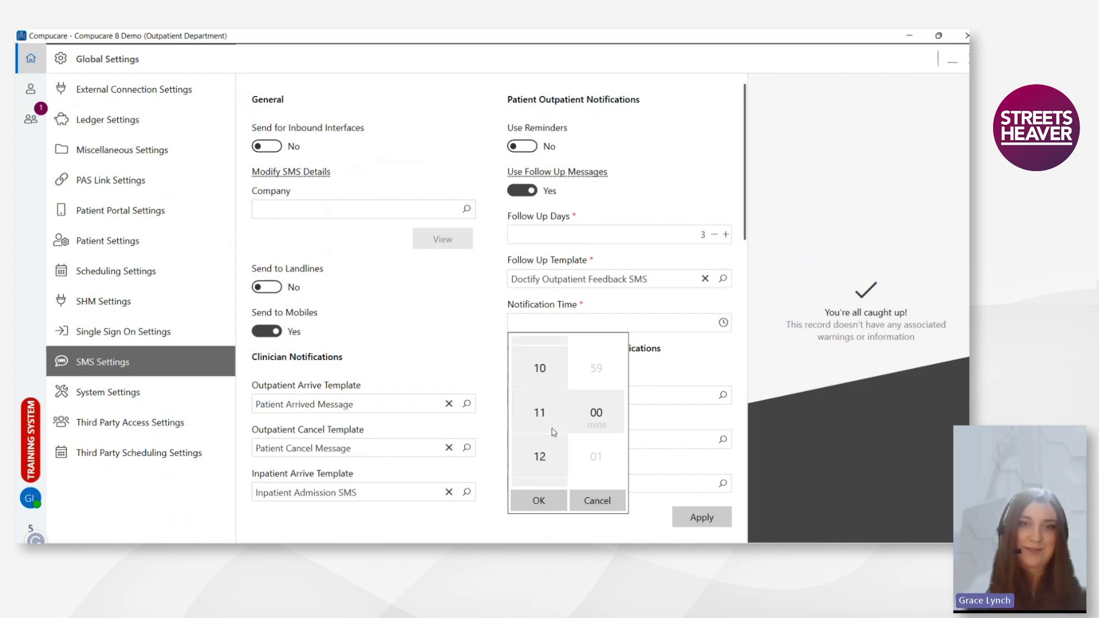
pyautogui.scroll(-8, 555, 456)
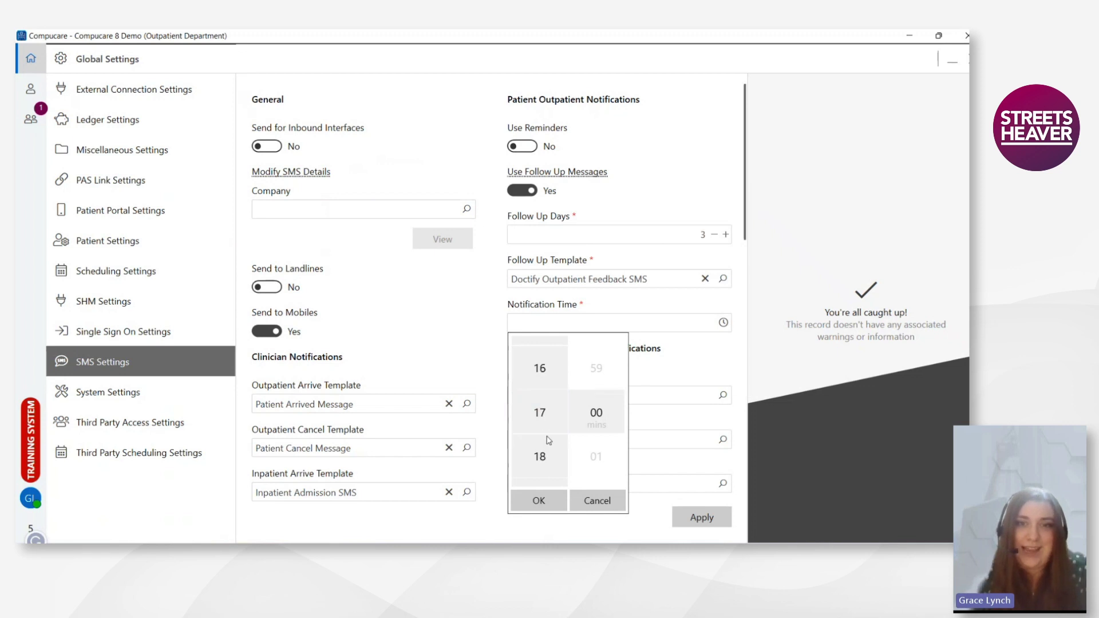
pyautogui.click(541, 499)
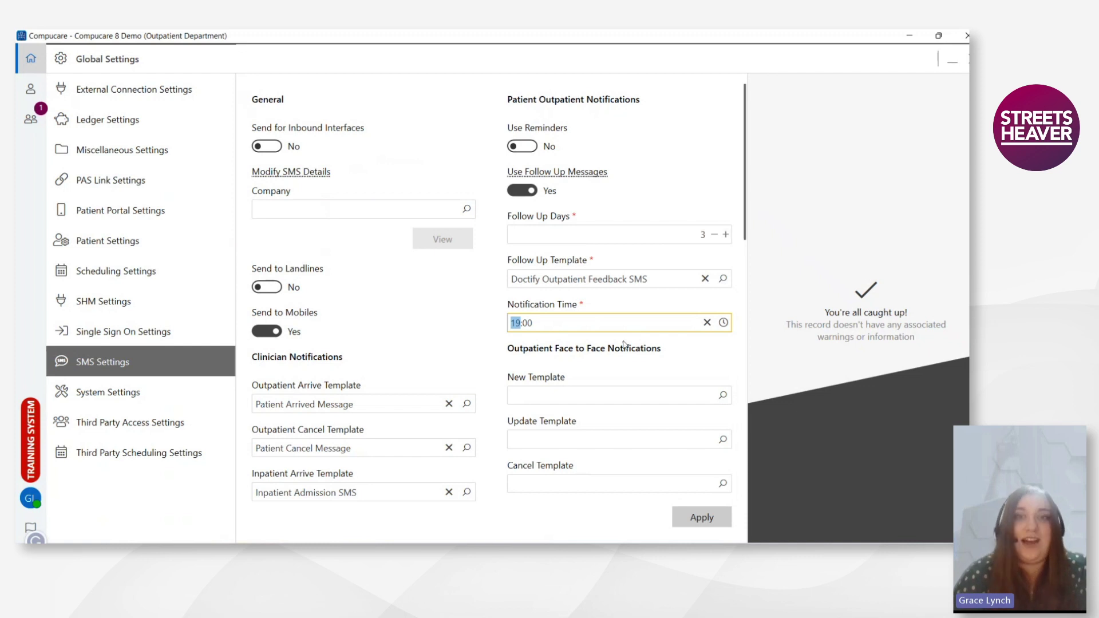
# - Raise the inpatient Follow Up Days from 6 to 9
pyautogui.scroll(-1, 643, 297)
pyautogui.scroll(-3, 643, 297)
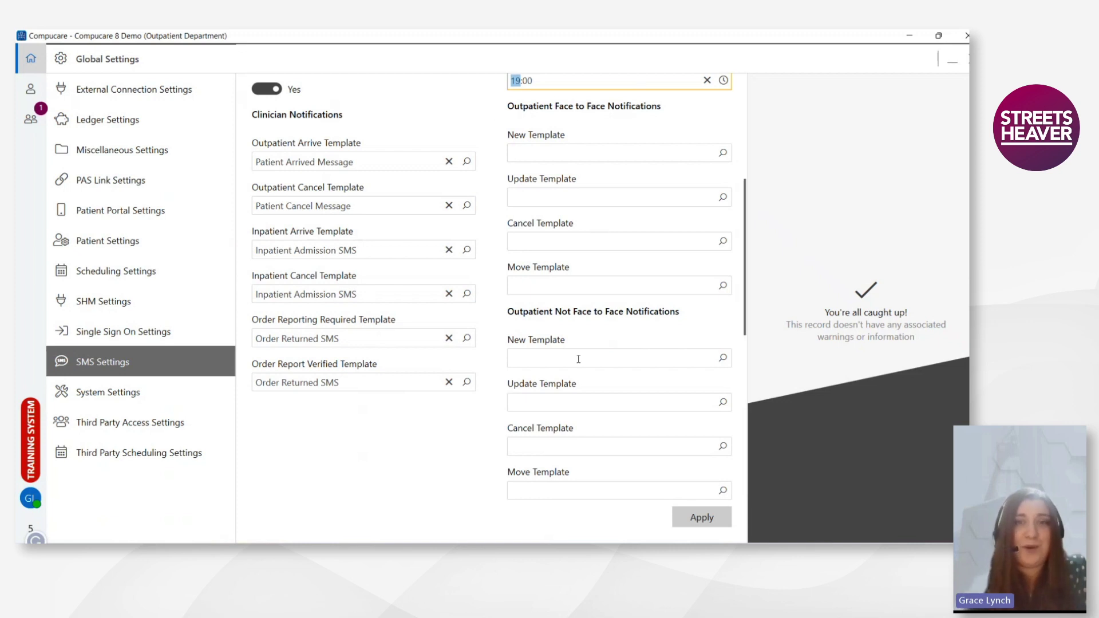
pyautogui.scroll(-2, 596, 321)
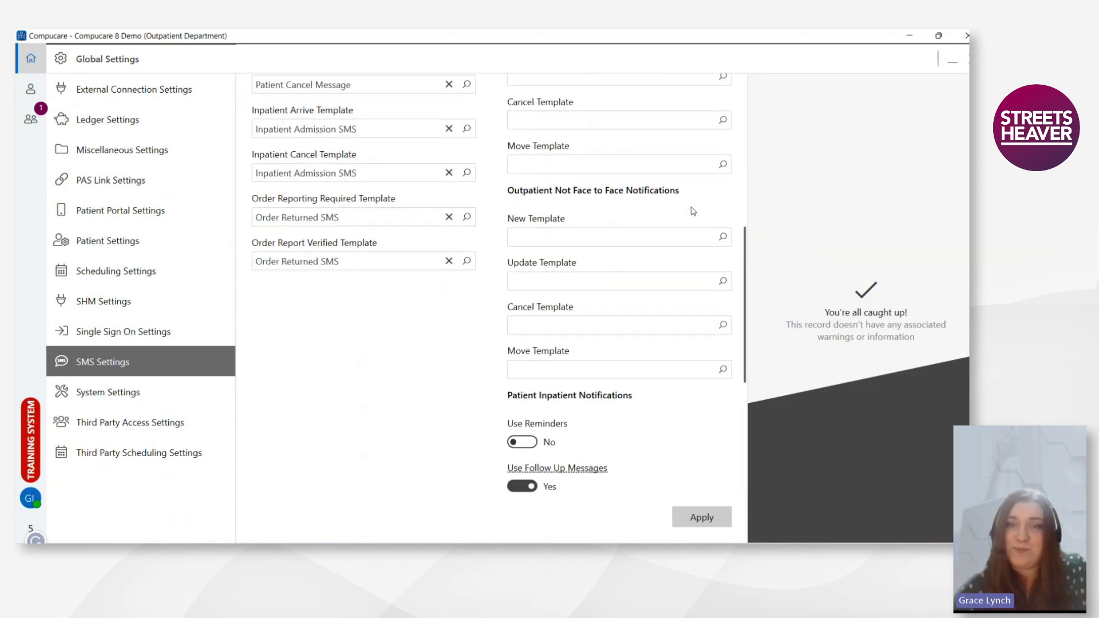
pyautogui.scroll(-3, 608, 312)
pyautogui.scroll(-2, 628, 314)
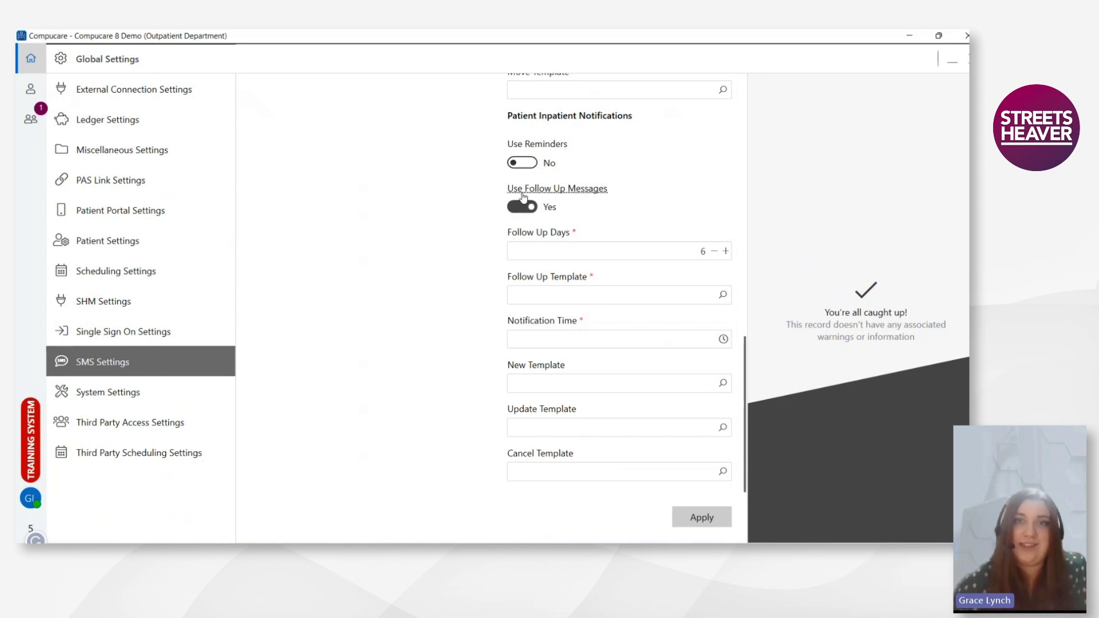
pyautogui.scroll(1, 710, 190)
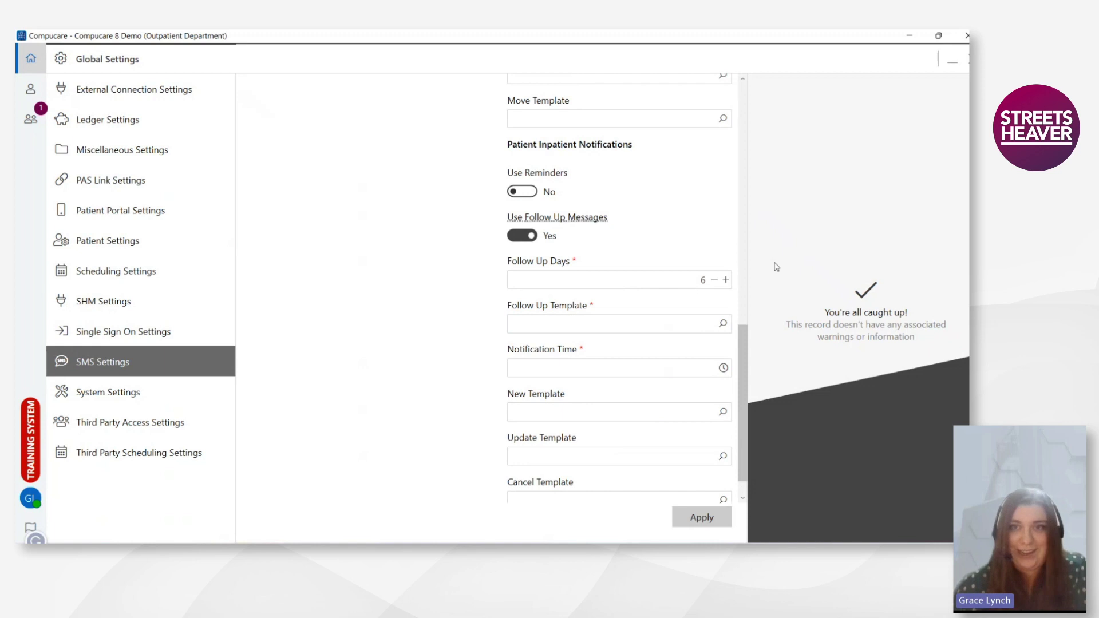
pyautogui.click(725, 280)
pyautogui.click(725, 280)
pyautogui.click(725, 280)
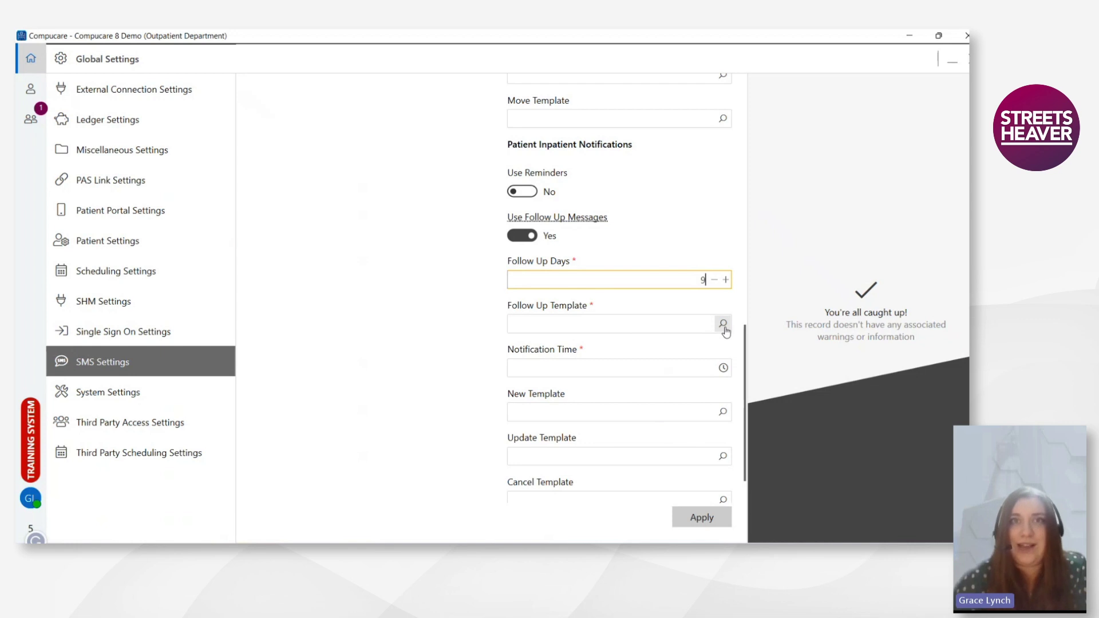
# - Create a new inpatient follow-up template, bringing a blank Letter Designer letter into view
pyautogui.click(723, 325)
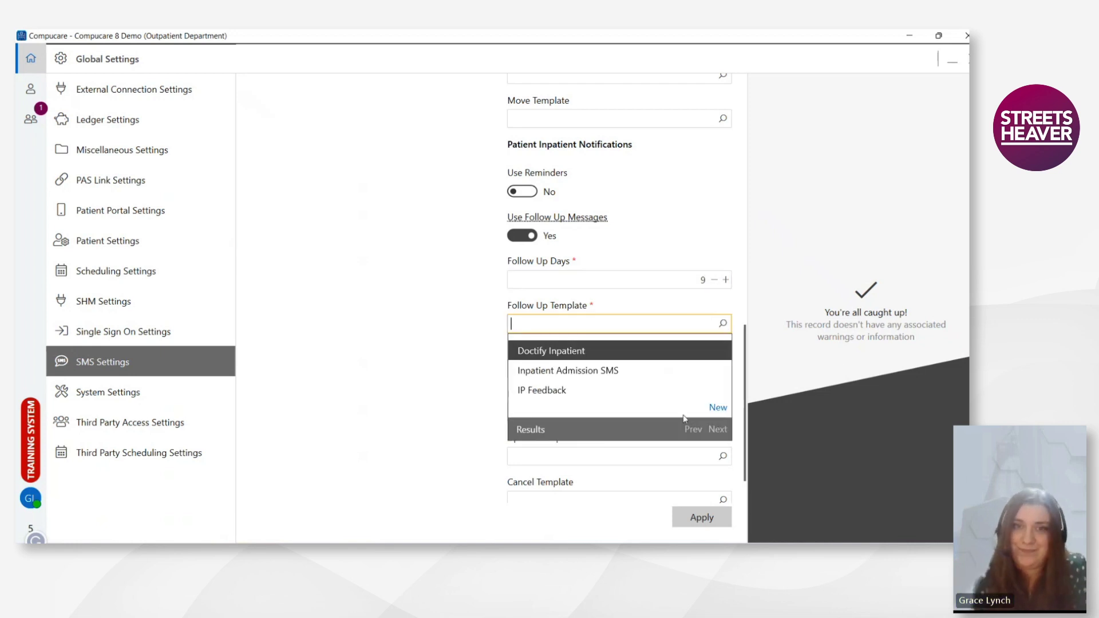
pyautogui.click(927, 435)
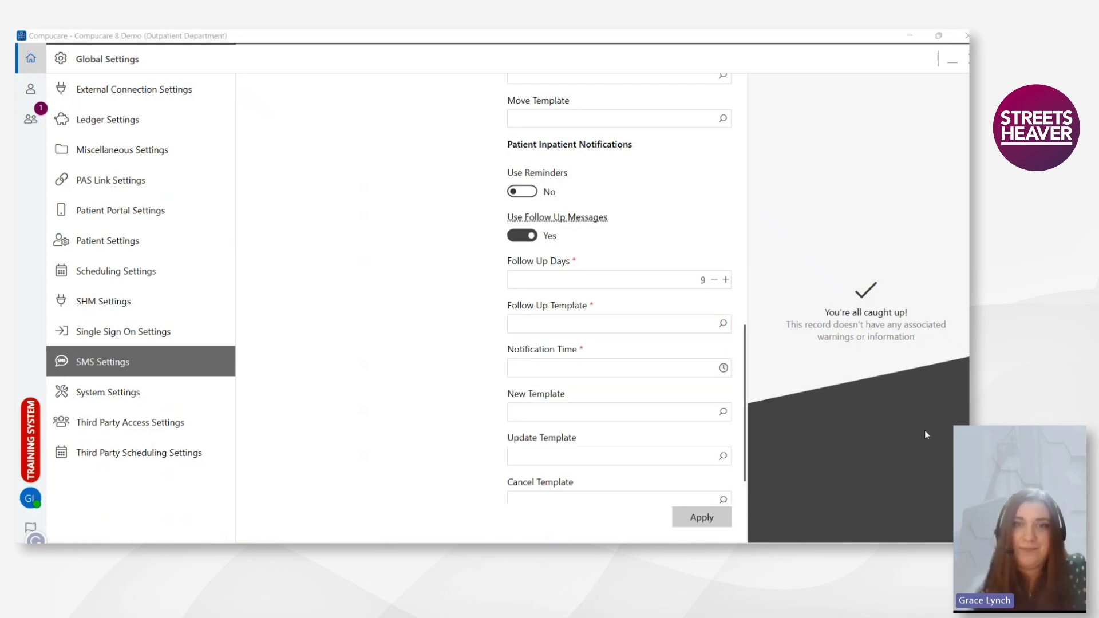
pyautogui.moveTo(969, 94); pyautogui.dragTo(567, 71)
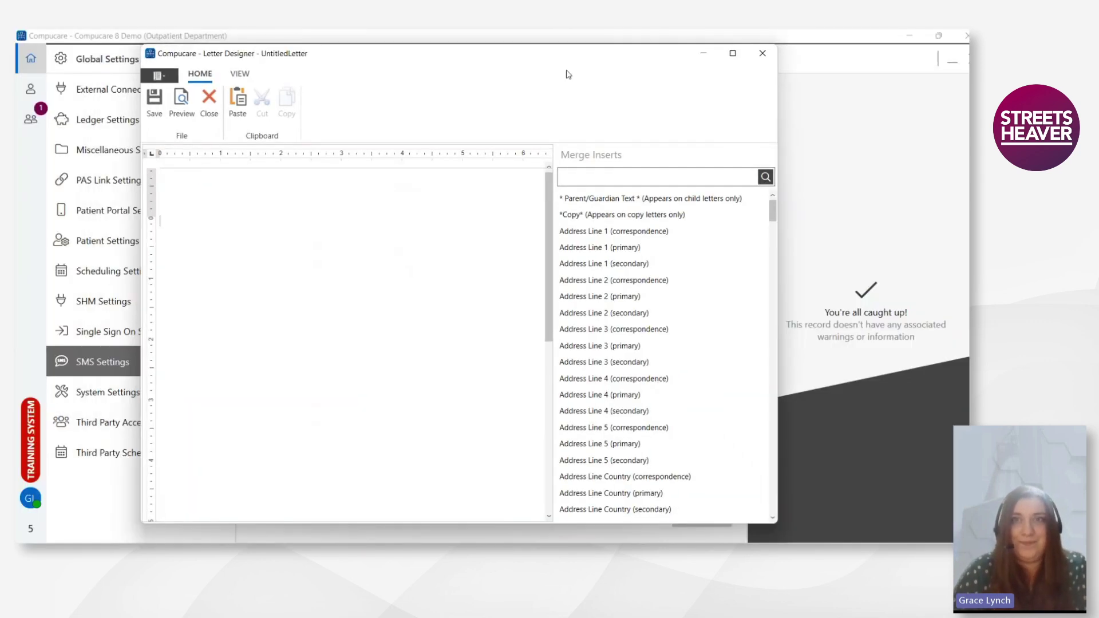
# - Maximise the Letter Designer and begin the letter with 'Dear «PatientName_Correspondence»'
pyautogui.click(735, 55)
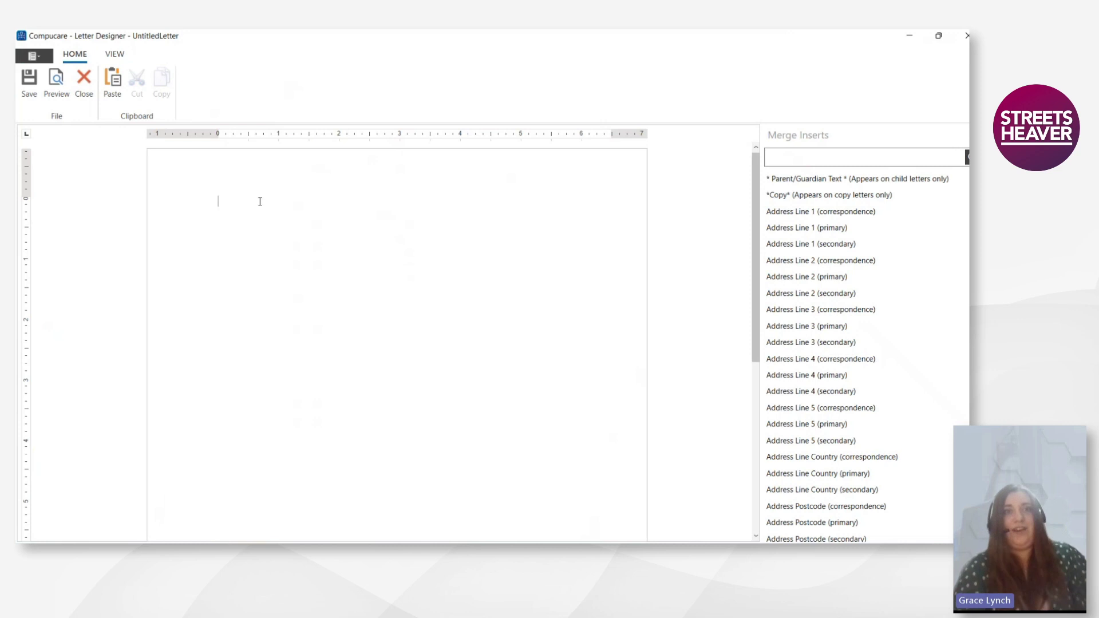
pyautogui.write('ear')
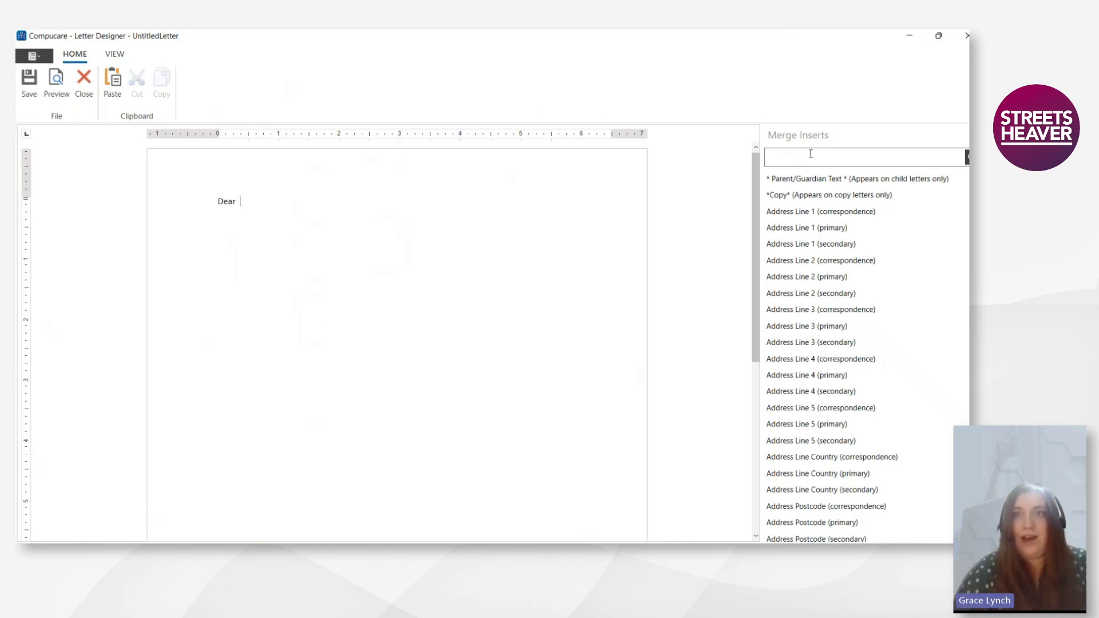
pyautogui.click(798, 157)
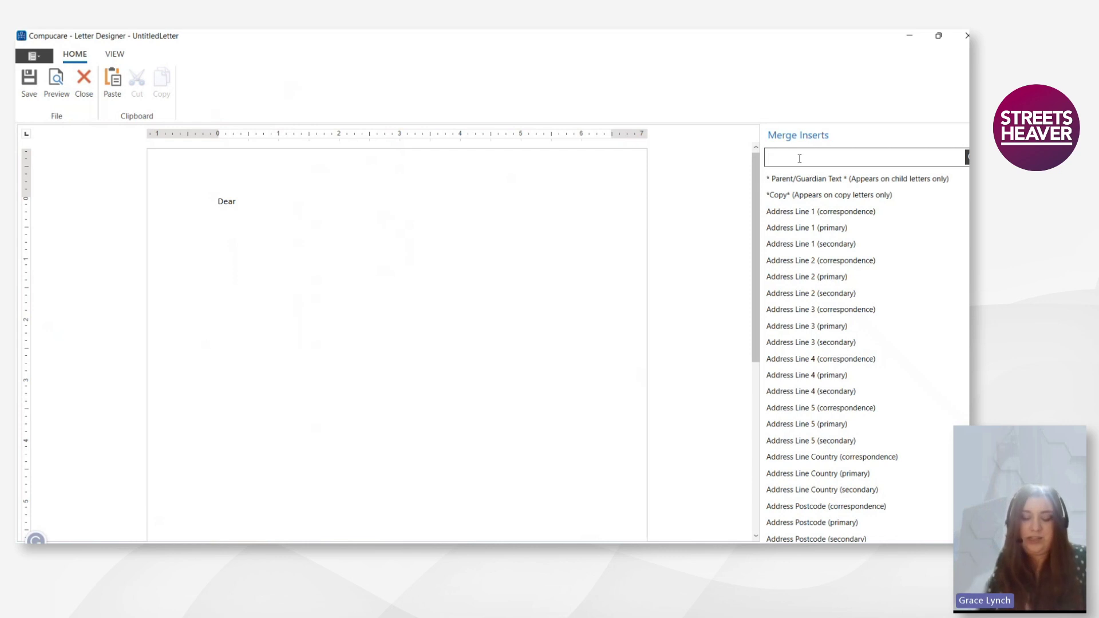
pyautogui.write('Pa')
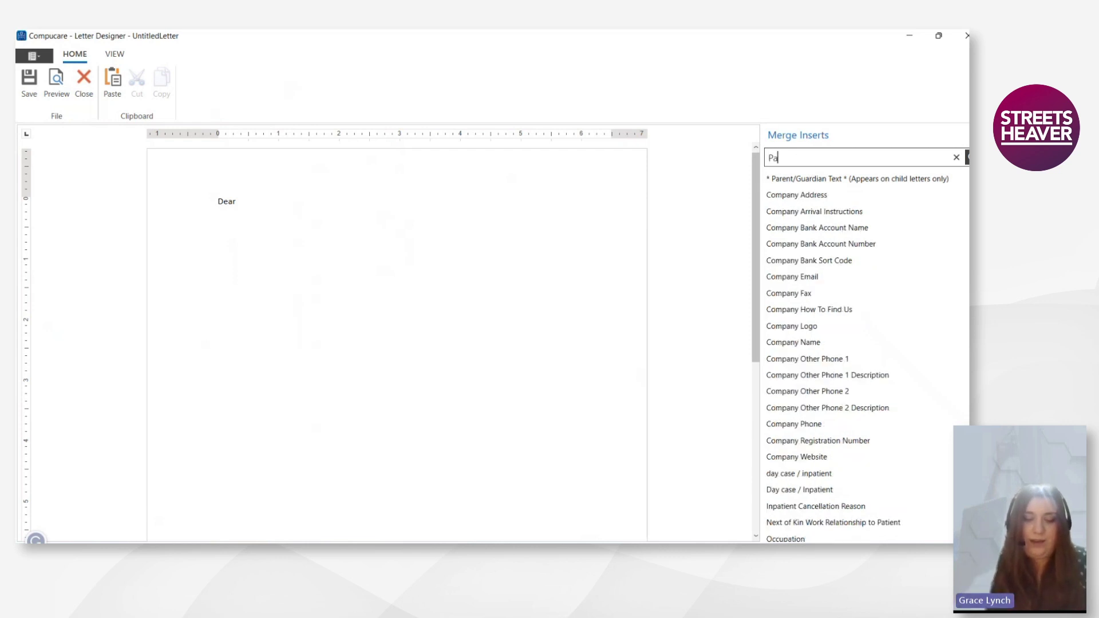
pyautogui.write('tient Name')
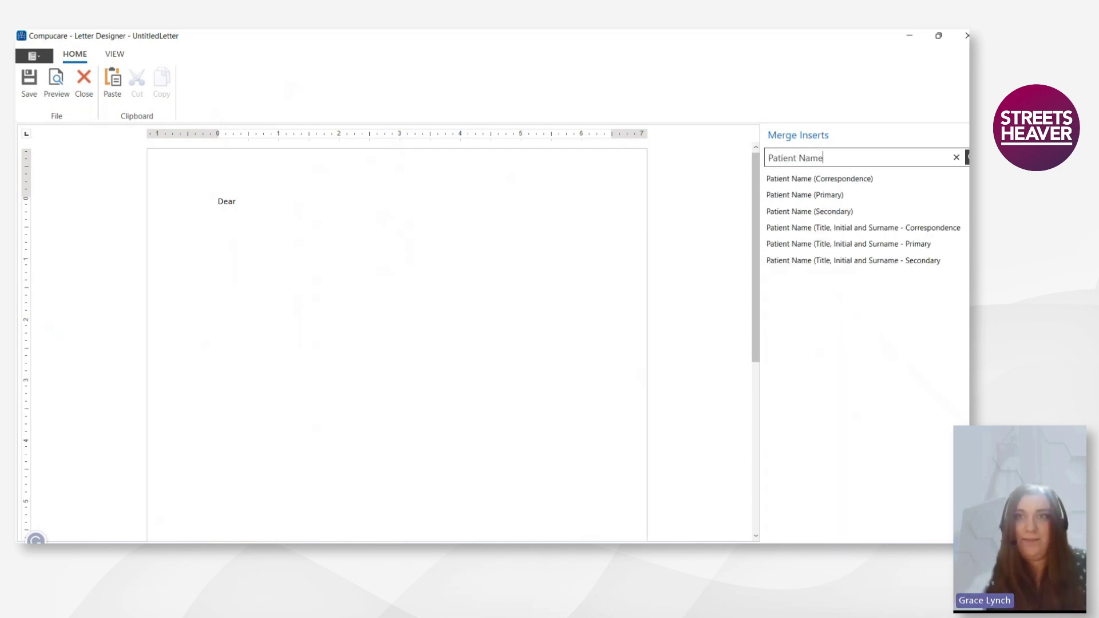
pyautogui.moveTo(826, 184); pyautogui.dragTo(254, 203)
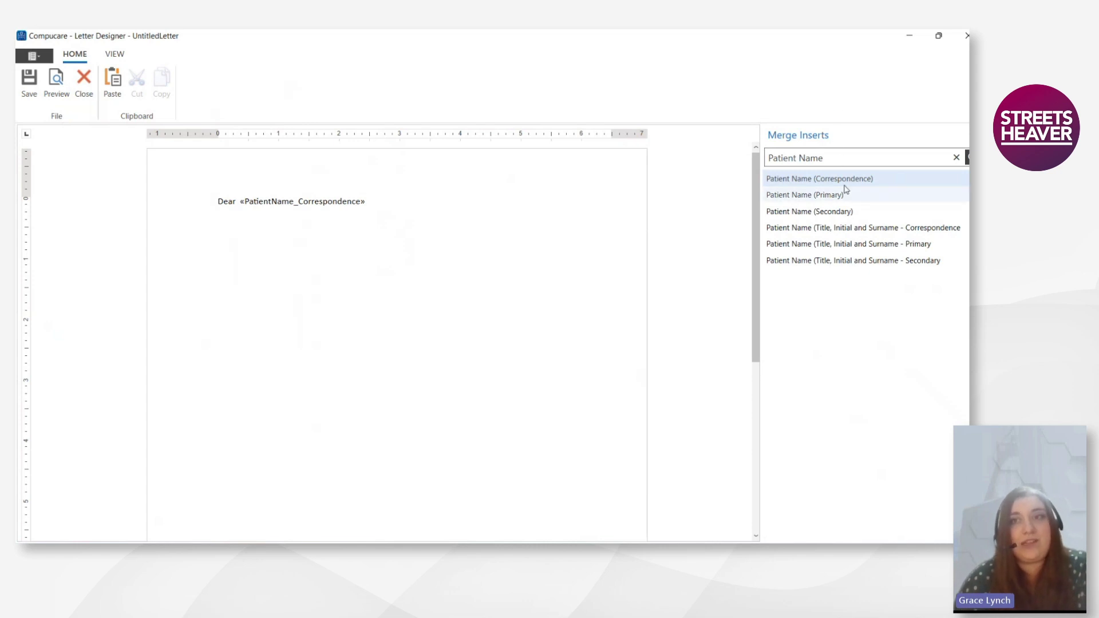
pyautogui.click(377, 202)
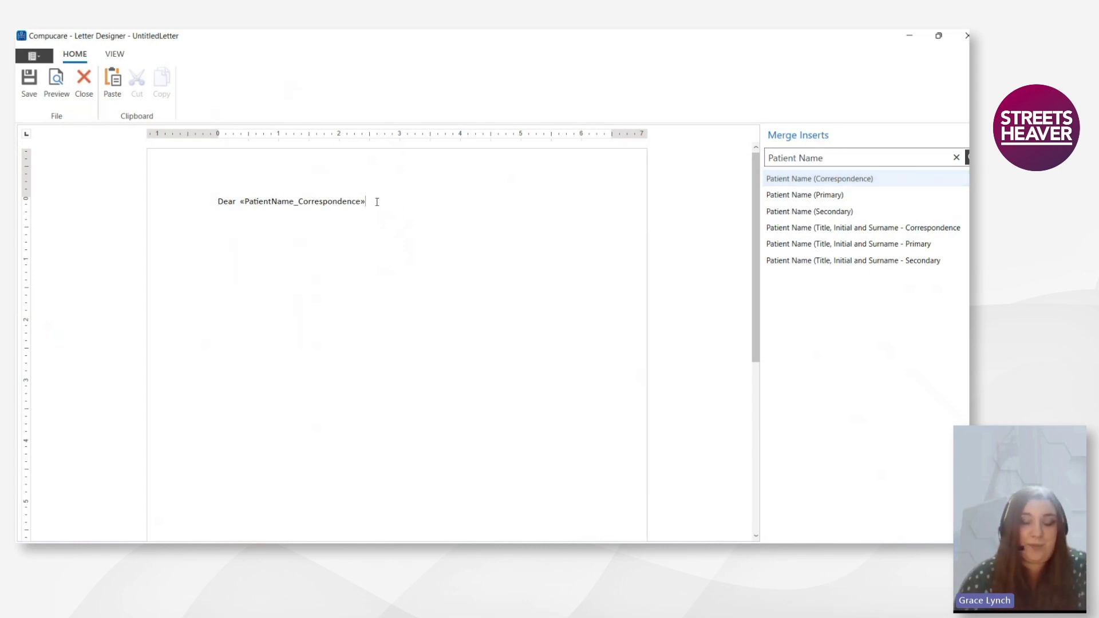
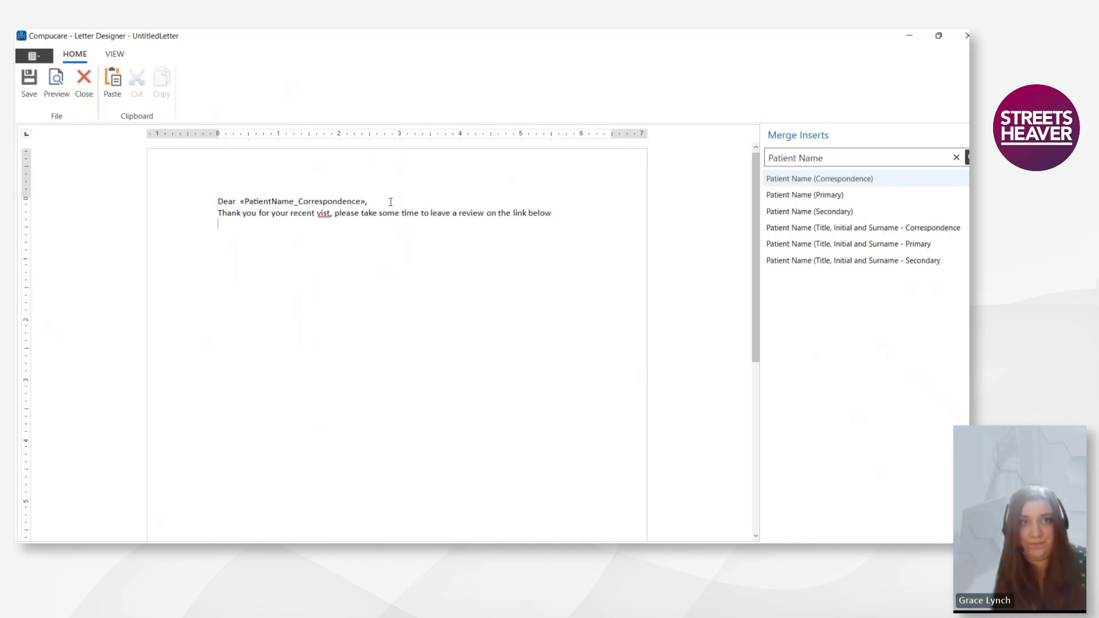
# - Add the thank-you review request, the pasted Doctify link, and a 'Many Thanks' sign-off with the sender's name
pyautogui.press('Return')
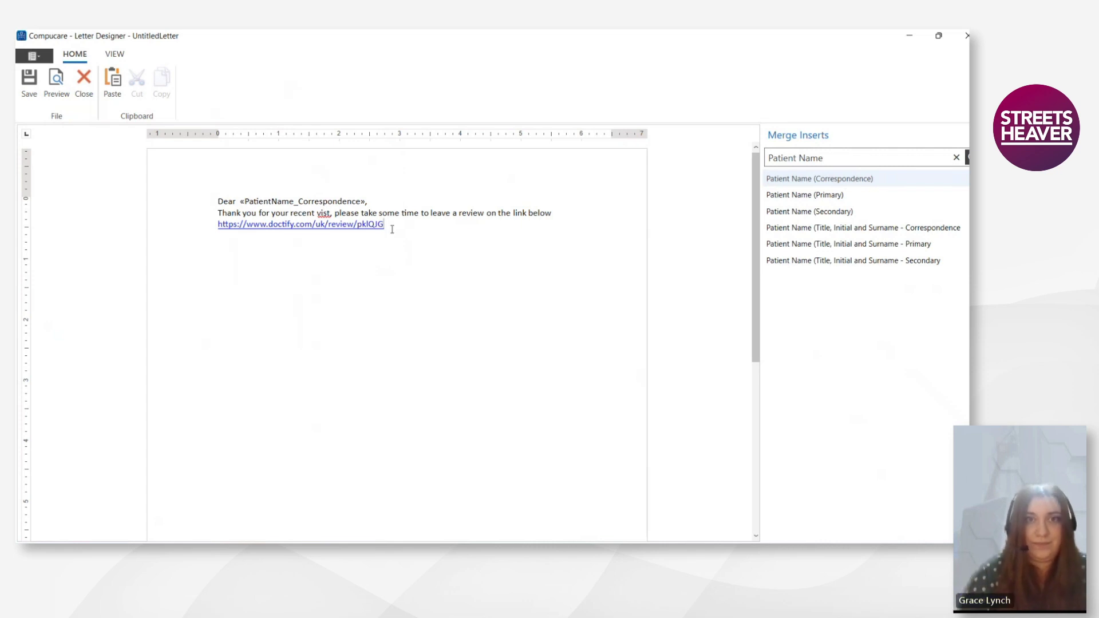
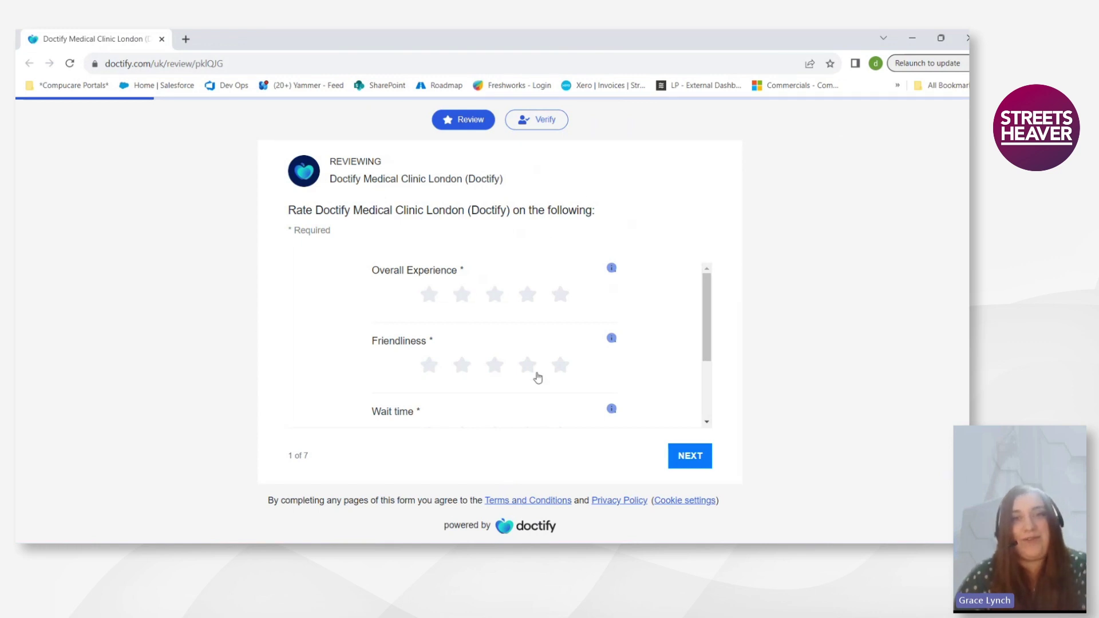
pyautogui.click(912, 37)
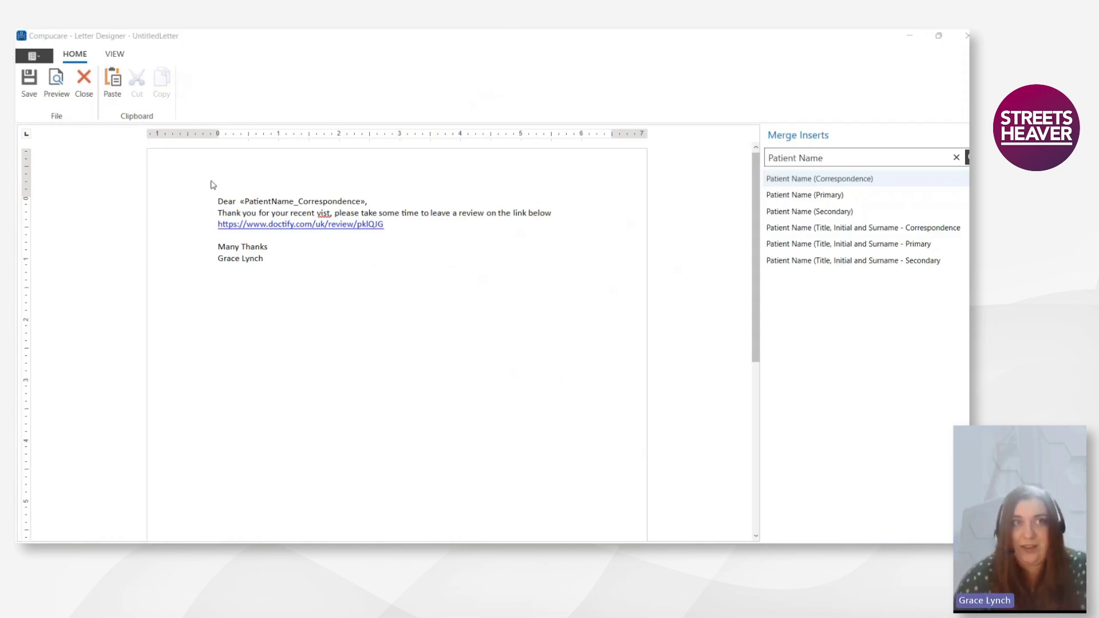
# - Save the letter as 'Doctify SMS' and close the Letter Designer
pyautogui.click(28, 80)
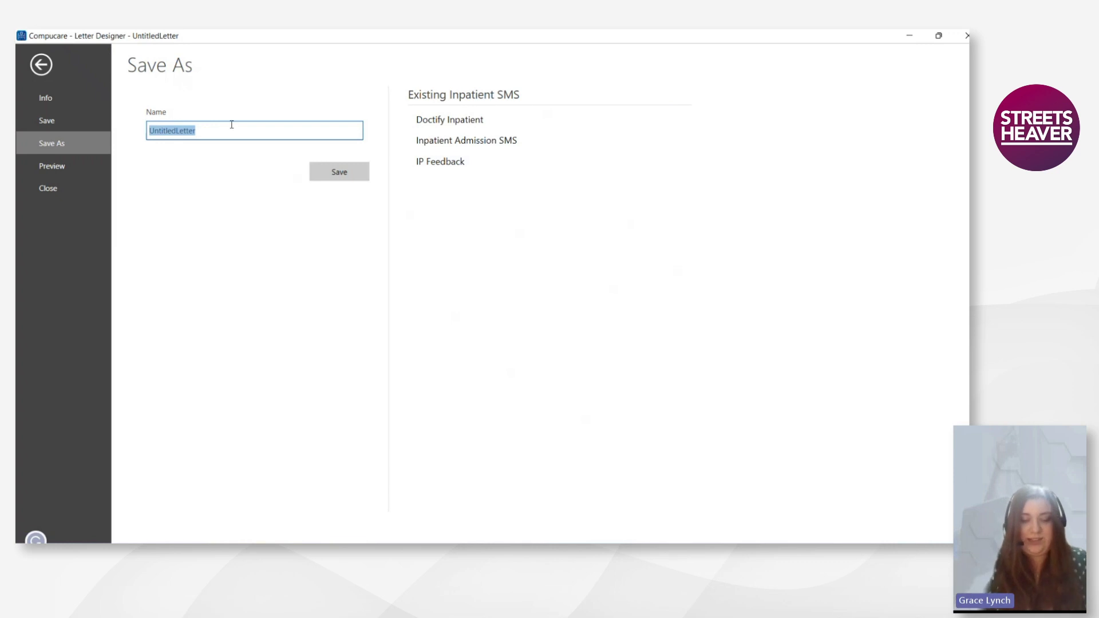
pyautogui.write('Doctify SMS')
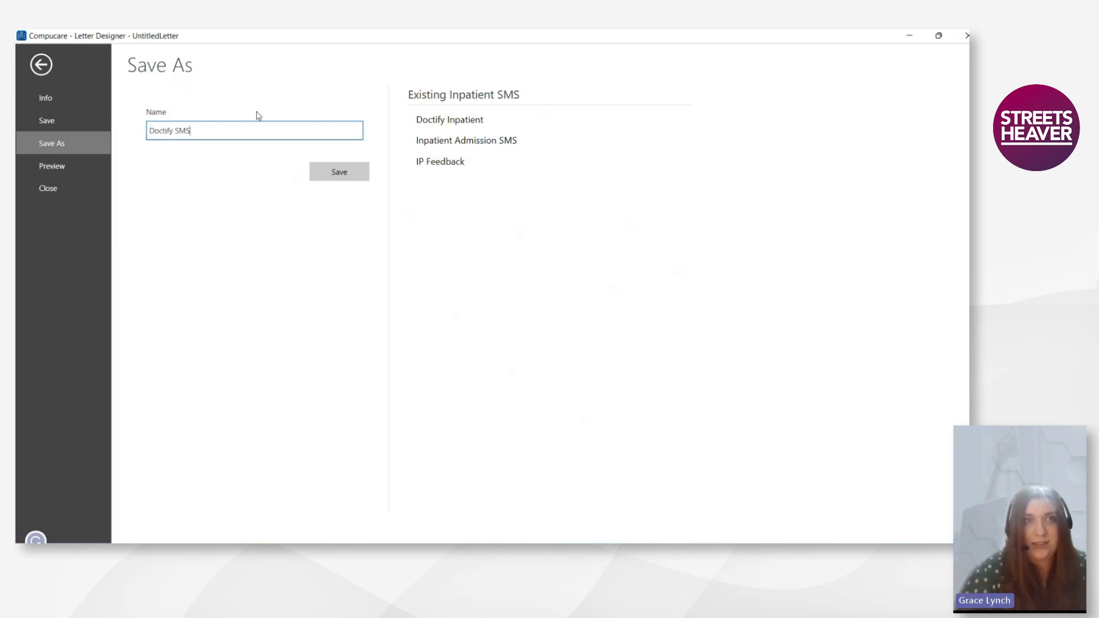
pyautogui.click(343, 172)
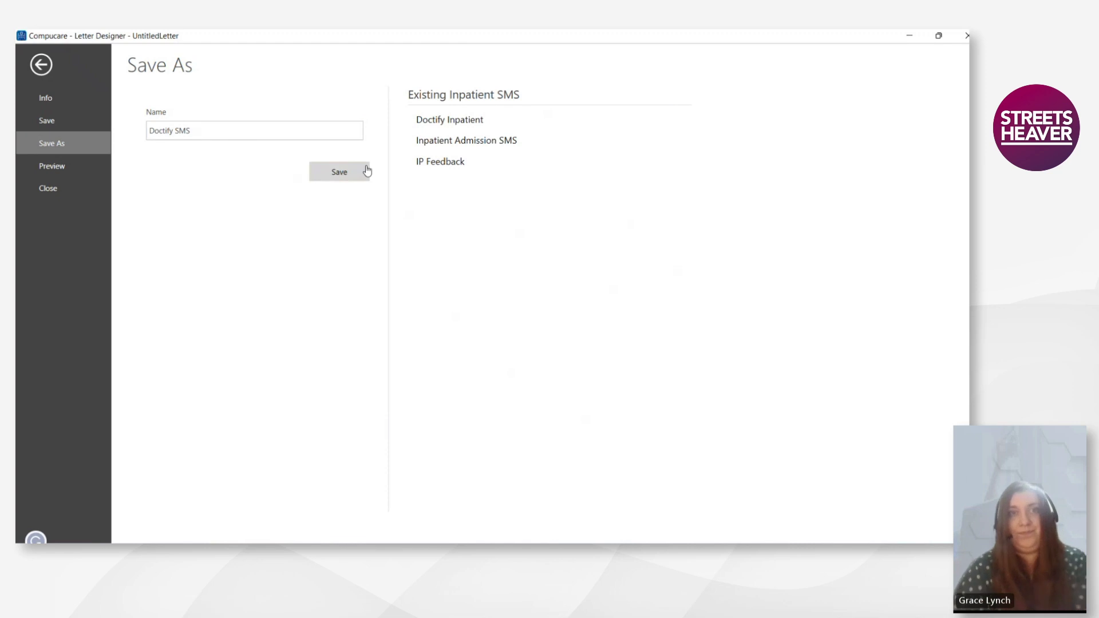
pyautogui.click(967, 36)
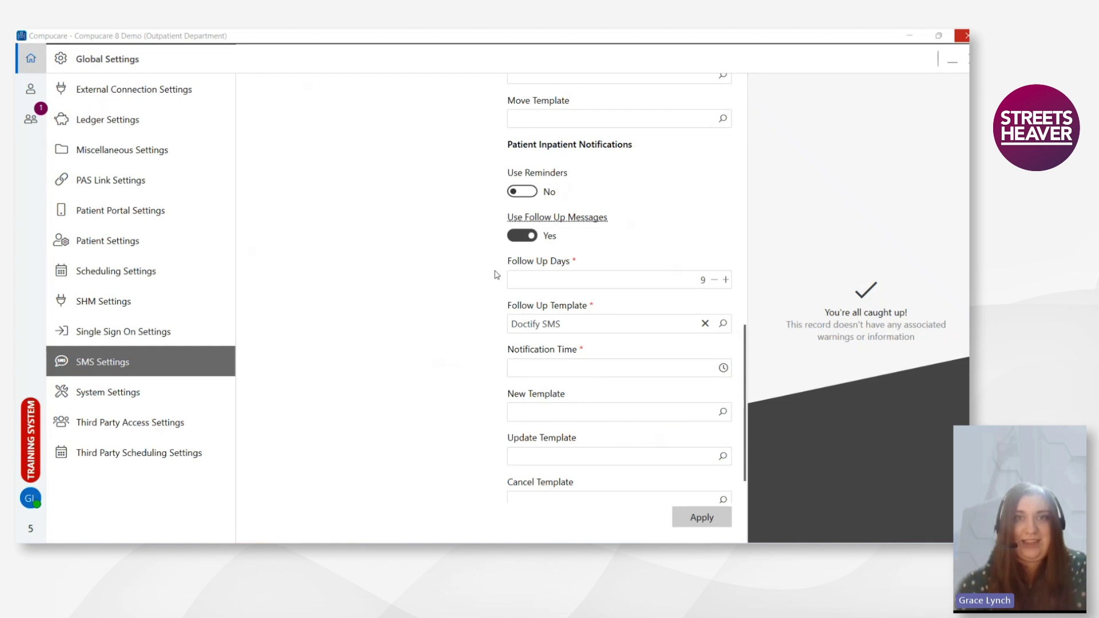
# - Choose 12:00 as the inpatient Notification Time and apply the updated SMS settings
pyautogui.click(723, 368)
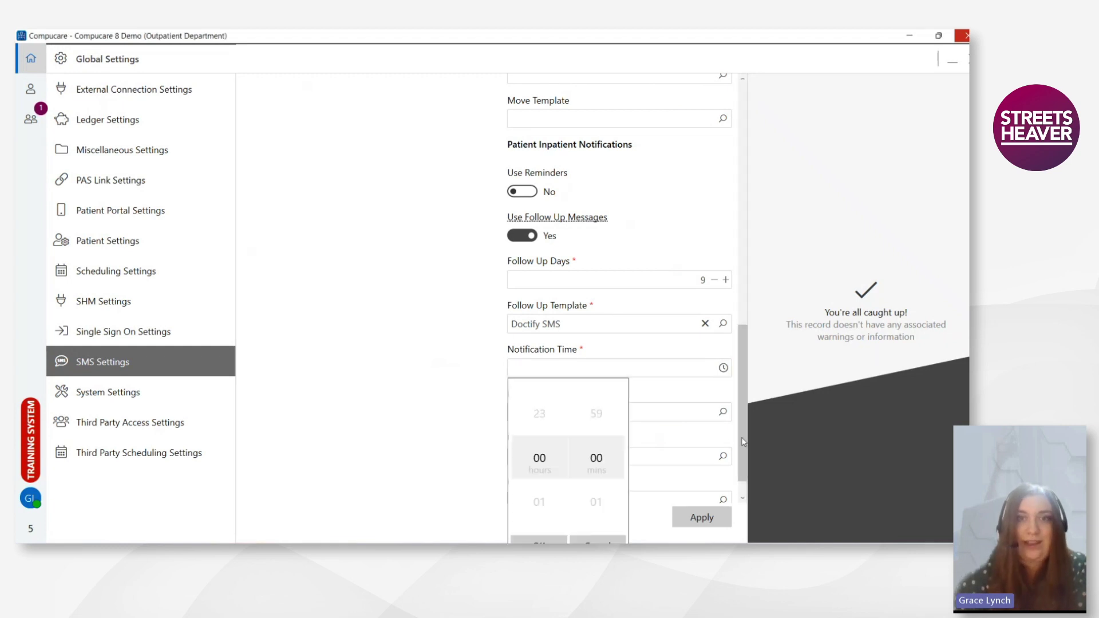
pyautogui.scroll(-6, 551, 484)
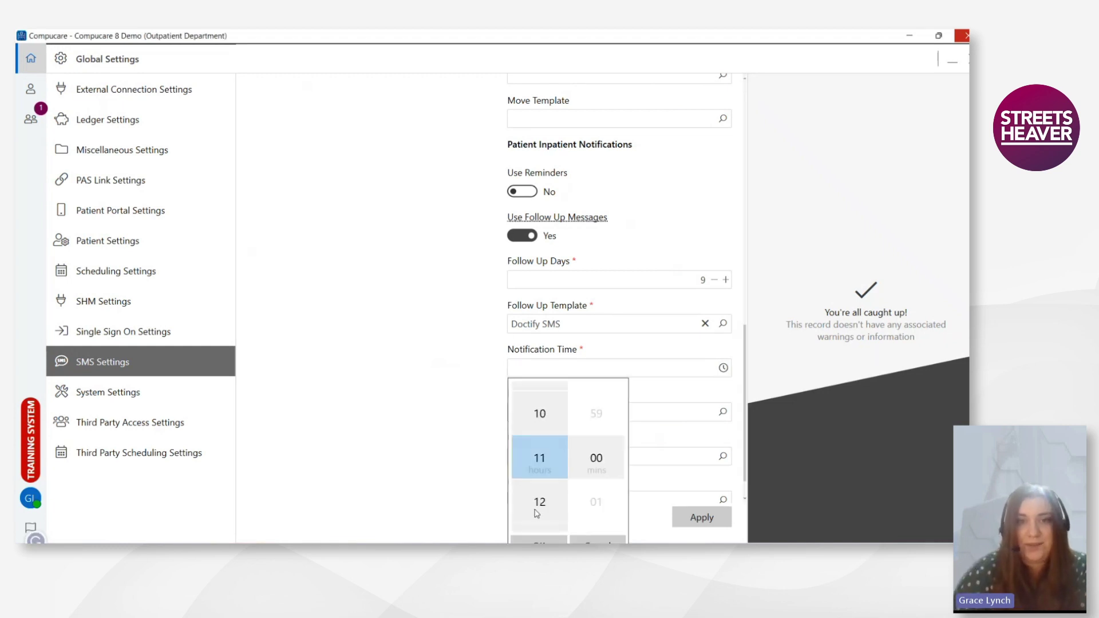
pyautogui.click(541, 502)
pyautogui.click(539, 540)
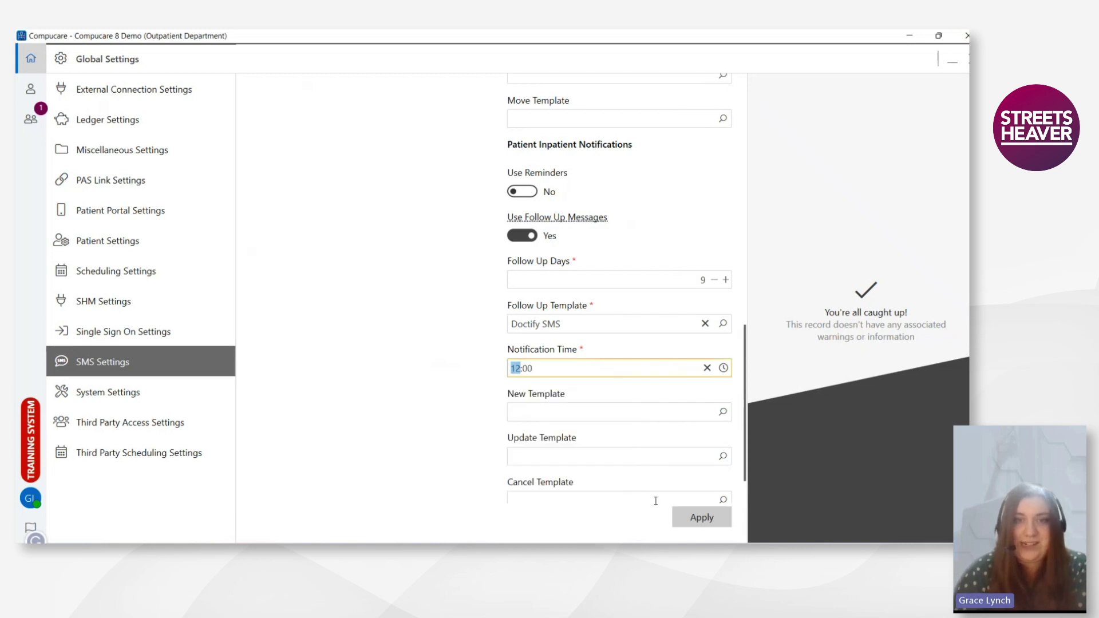
pyautogui.scroll(-1, 675, 486)
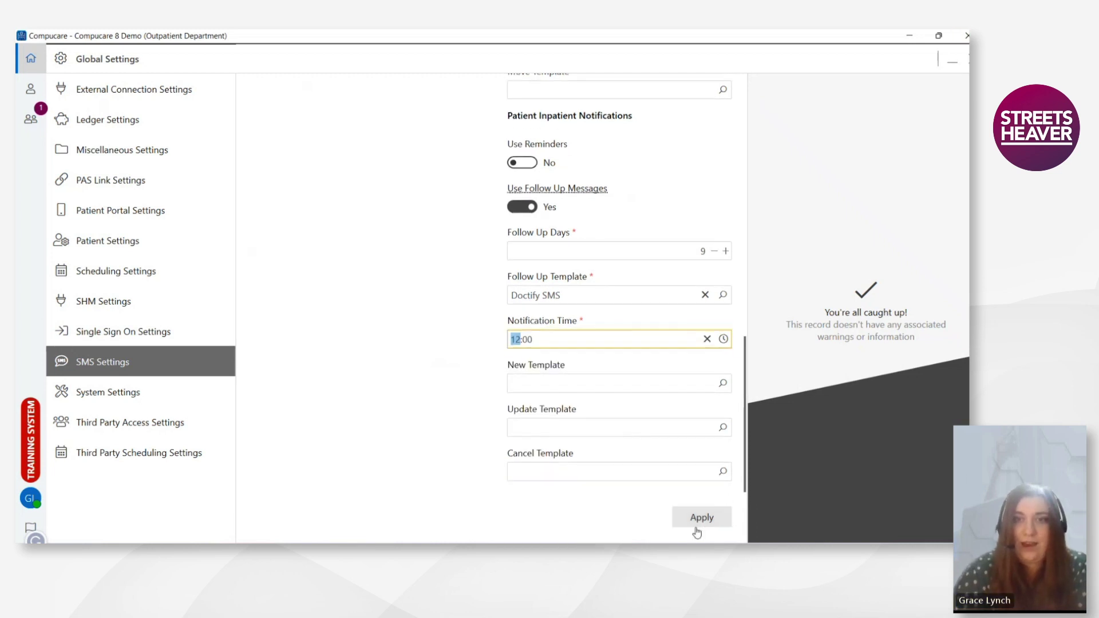
pyautogui.click(703, 517)
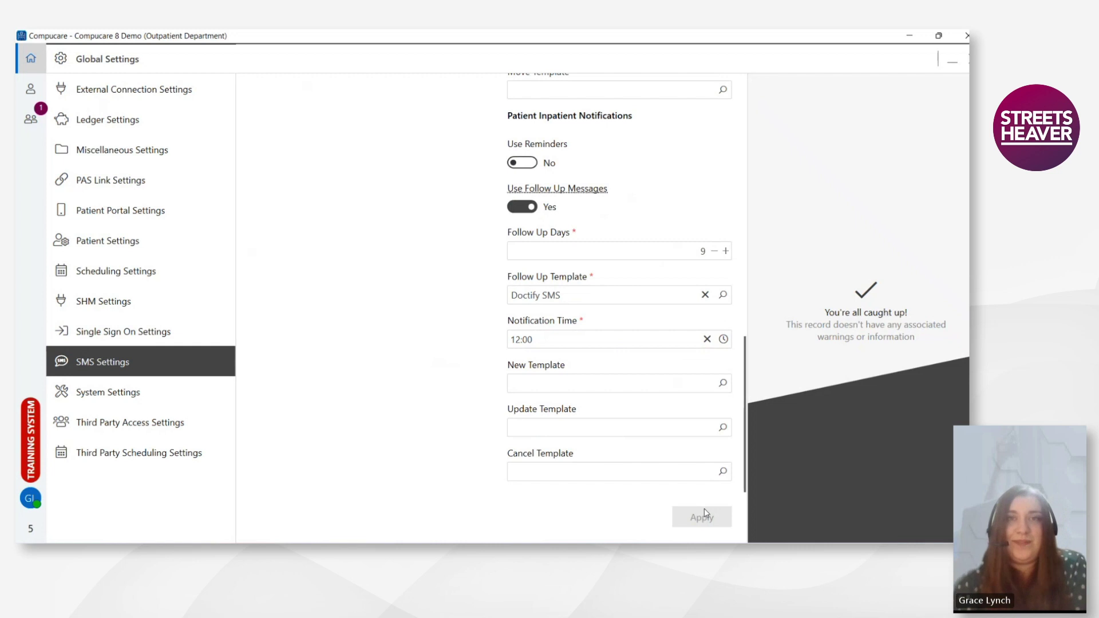